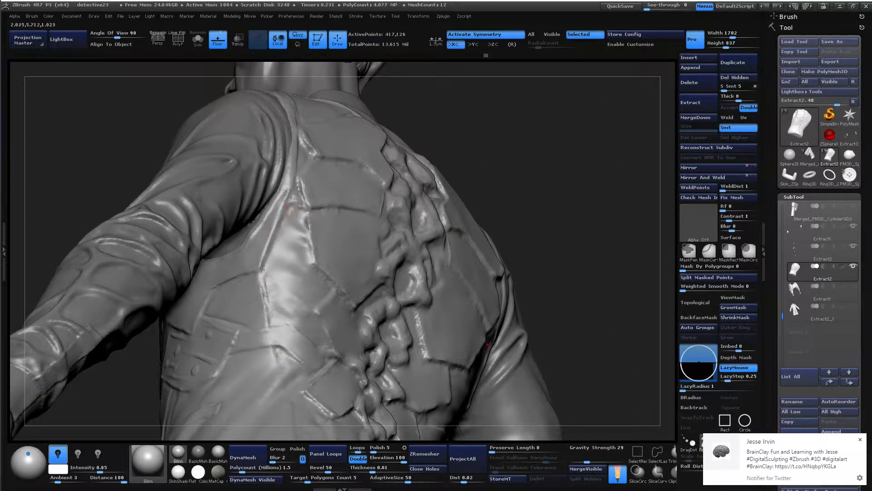
# - Sculpt and smooth wrinkles in the cloth strip between the left armhole seam and the vest's back plates
pyautogui.moveTo(555, 139); pyautogui.dragTo(572, 135)
pyautogui.moveTo(300, 238)
pyautogui.mouseDown()
pyautogui.moveTo(286, 232)
pyautogui.moveTo(300, 247)
pyautogui.mouseUp()
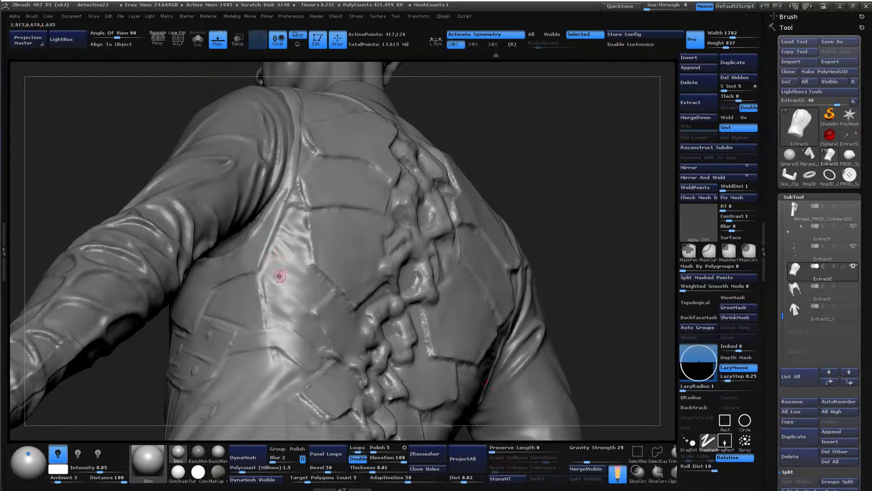
pyautogui.moveTo(525, 124); pyautogui.dragTo(451, 127)
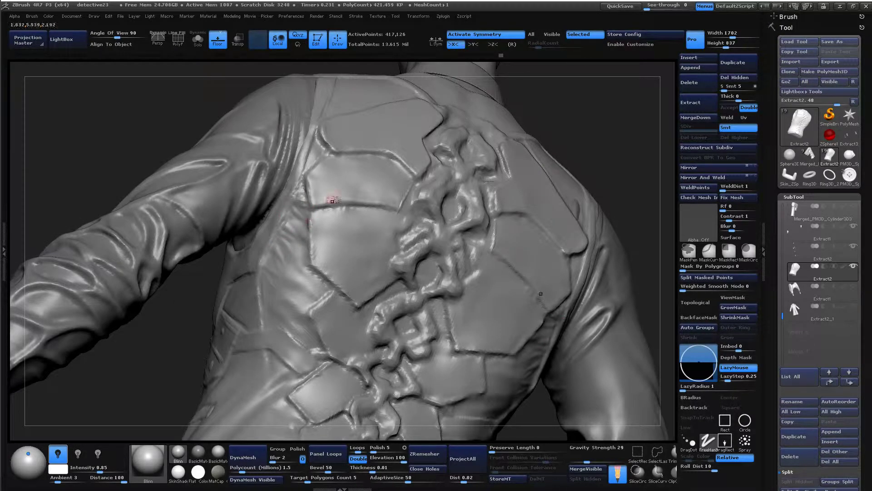
pyautogui.moveTo(574, 131); pyautogui.dragTo(608, 123)
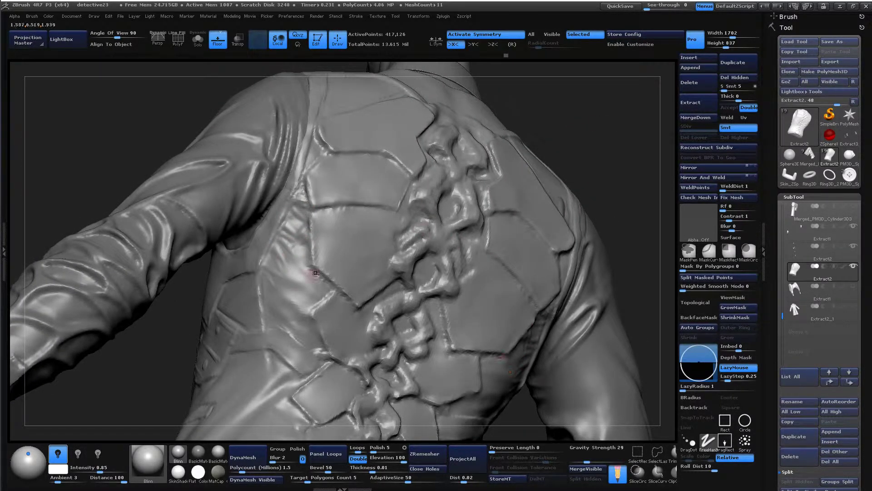
pyautogui.moveTo(591, 169); pyautogui.dragTo(600, 170)
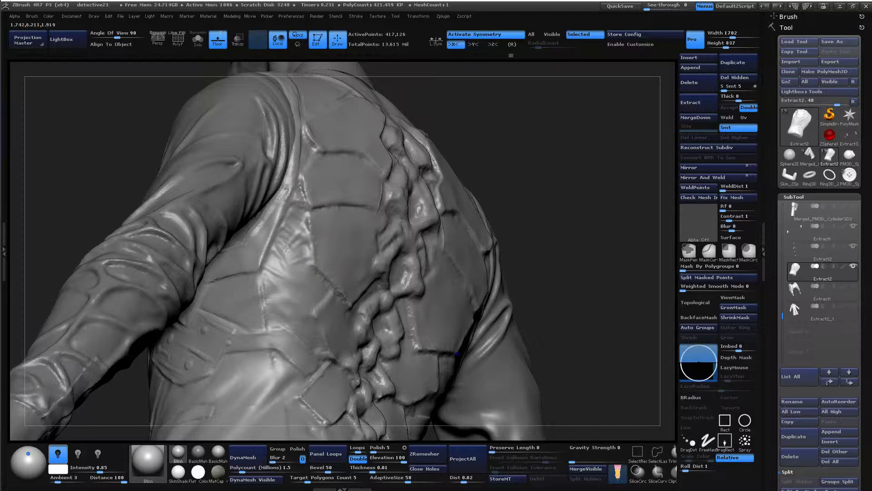
pyautogui.moveTo(522, 141)
pyautogui.mouseDown()
pyautogui.moveTo(631, 139)
pyautogui.moveTo(523, 148)
pyautogui.mouseUp()
# - Use the Standard brush to sculpt further folds across the side panel below the left armhole
pyautogui.press('space')
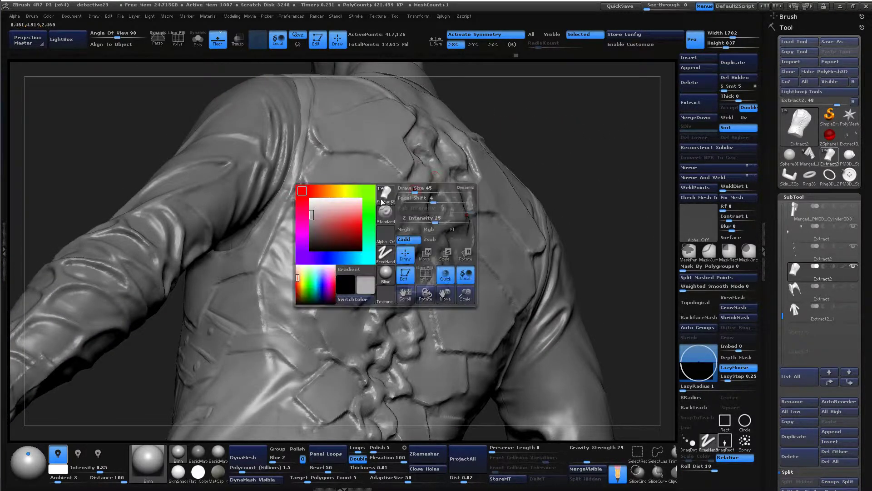
pyautogui.moveTo(577, 135); pyautogui.dragTo(583, 164)
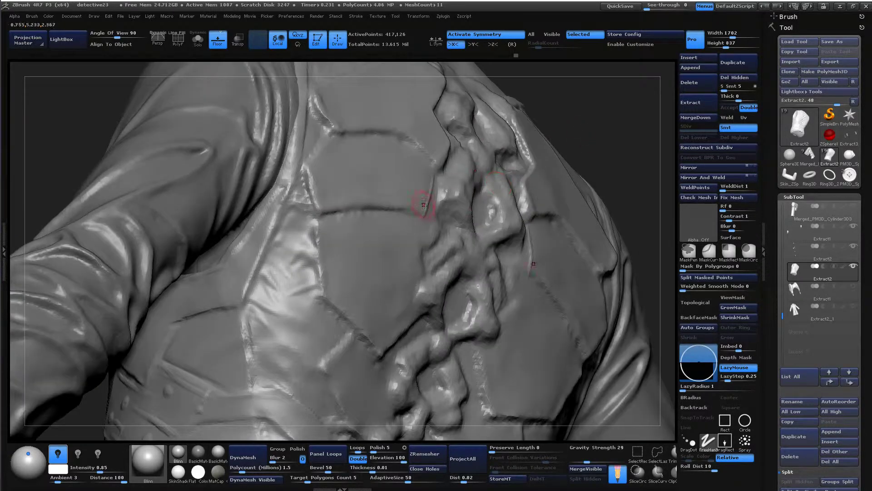
pyautogui.moveTo(639, 105); pyautogui.dragTo(320, 137)
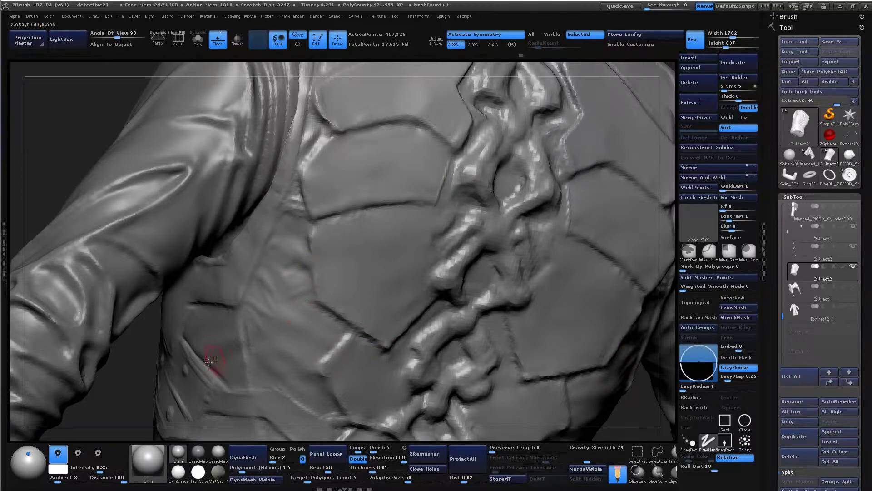
pyautogui.moveTo(177, 327); pyautogui.dragTo(572, 200)
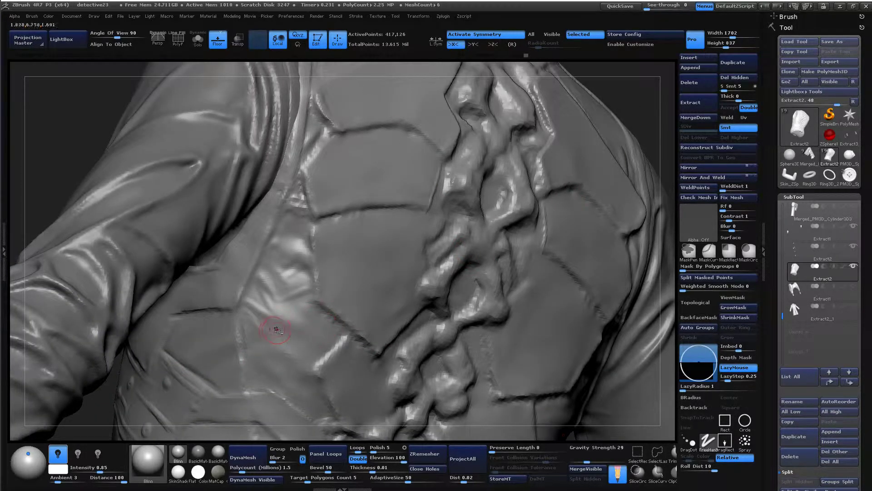
pyautogui.moveTo(328, 328)
pyautogui.mouseDown()
pyautogui.moveTo(252, 331)
pyautogui.moveTo(261, 327)
pyautogui.mouseUp()
pyautogui.moveTo(334, 333)
pyautogui.mouseDown()
pyautogui.moveTo(260, 337)
pyautogui.moveTo(289, 325)
pyautogui.moveTo(303, 304)
pyautogui.moveTo(256, 318)
pyautogui.moveTo(267, 327)
pyautogui.mouseUp()
pyautogui.moveTo(269, 296)
pyautogui.mouseDown()
pyautogui.moveTo(256, 304)
pyautogui.moveTo(278, 277)
pyautogui.moveTo(295, 272)
pyautogui.moveTo(292, 253)
pyautogui.moveTo(258, 265)
pyautogui.moveTo(255, 253)
pyautogui.mouseUp()
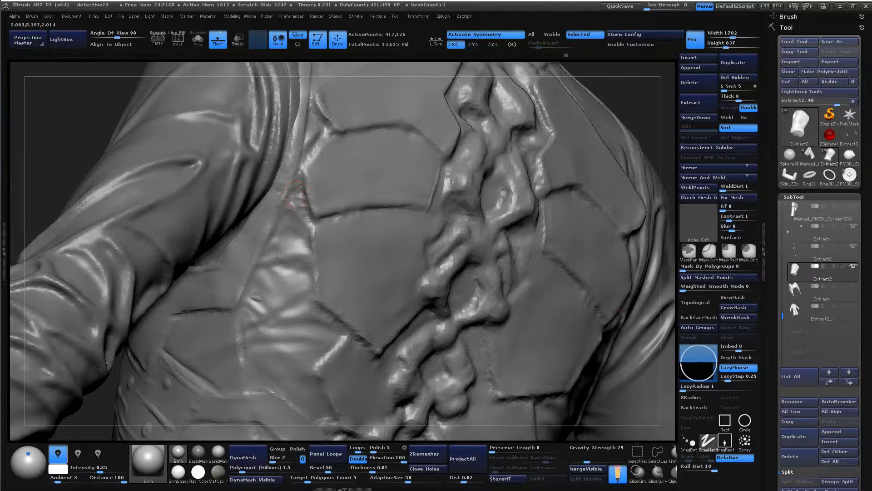
# - Turn off symmetry and soften the wrinkles on the right side panel of the vest's back
pyautogui.moveTo(644, 92); pyautogui.dragTo(642, 118)
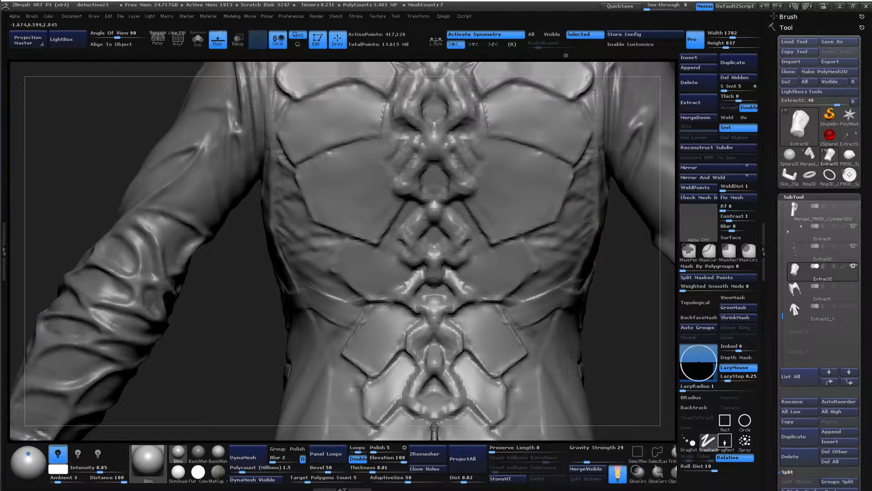
pyautogui.press('x')
pyautogui.moveTo(650, 302); pyautogui.dragTo(590, 195)
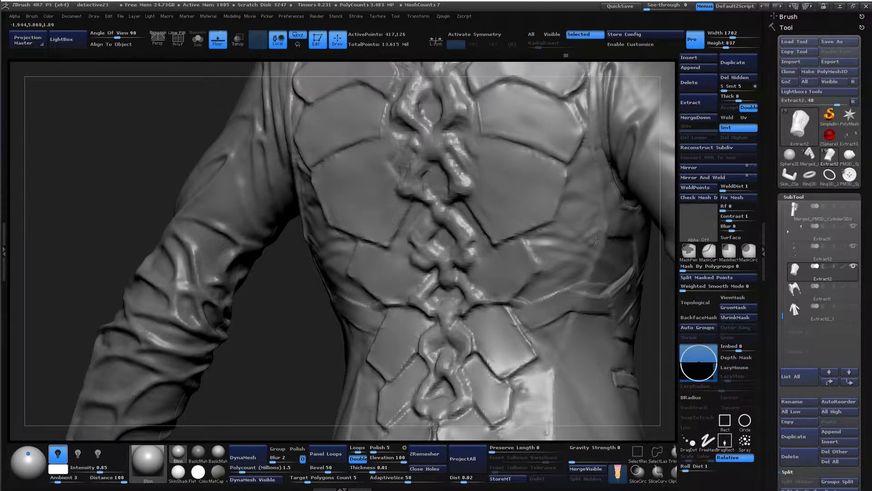
pyautogui.moveTo(318, 300); pyautogui.dragTo(355, 310)
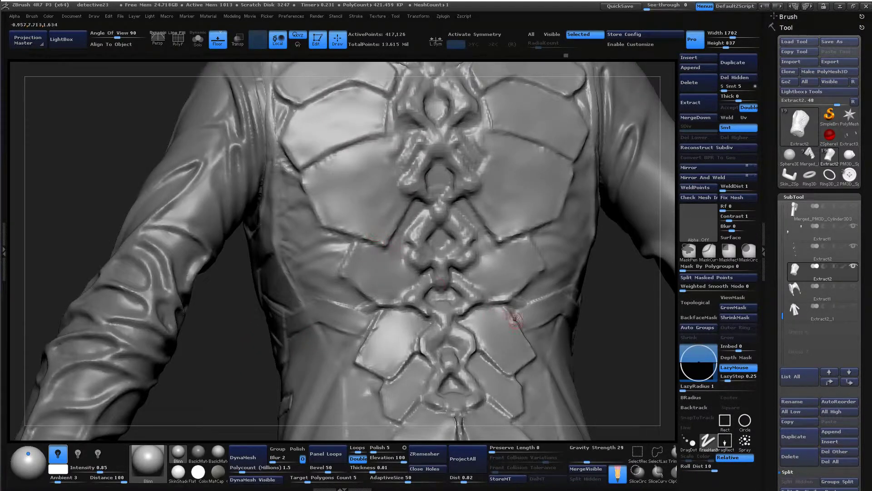
pyautogui.moveTo(595, 338); pyautogui.dragTo(424, 221)
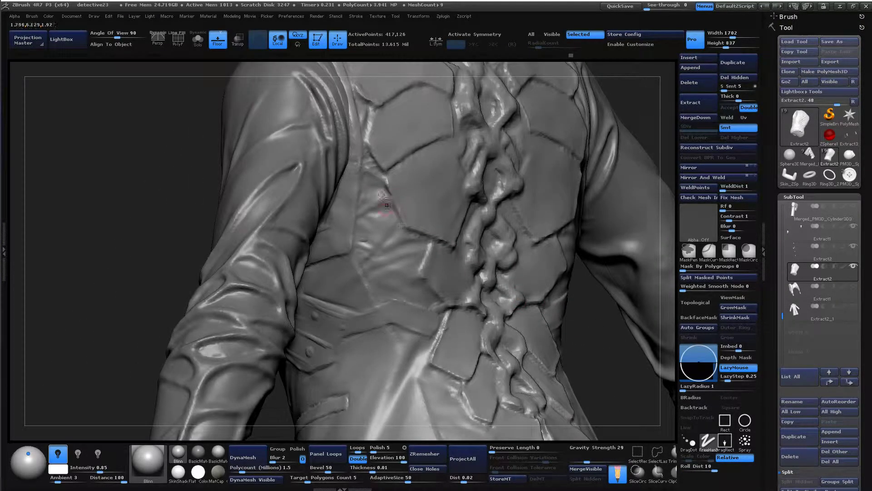
pyautogui.moveTo(589, 342); pyautogui.dragTo(411, 135)
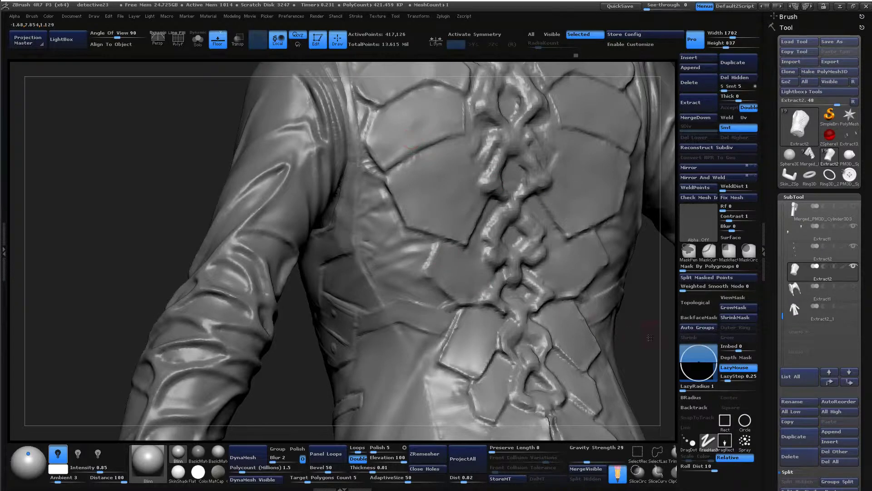
pyautogui.moveTo(650, 338); pyautogui.dragTo(615, 380)
# - Switch to the Organifi brush, adjust its size, and rework the seam between the two middle plates on the left side of the back
pyautogui.press('b')
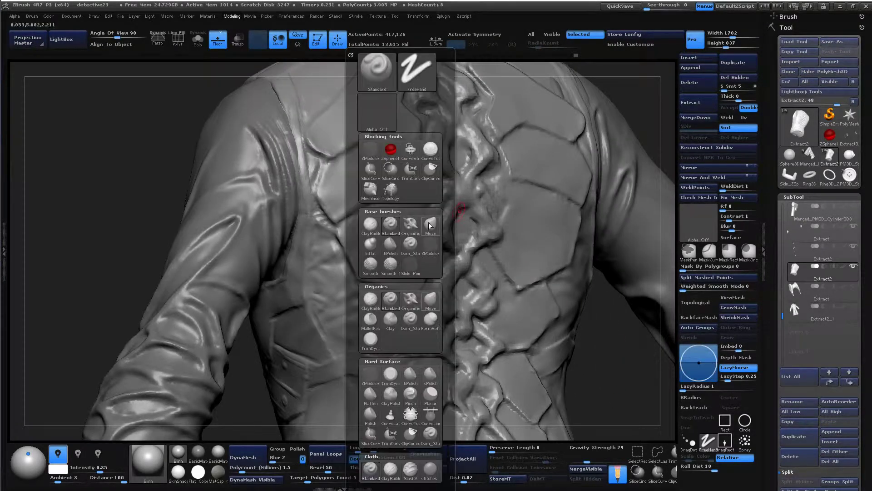
pyautogui.click(389, 227)
pyautogui.press('space')
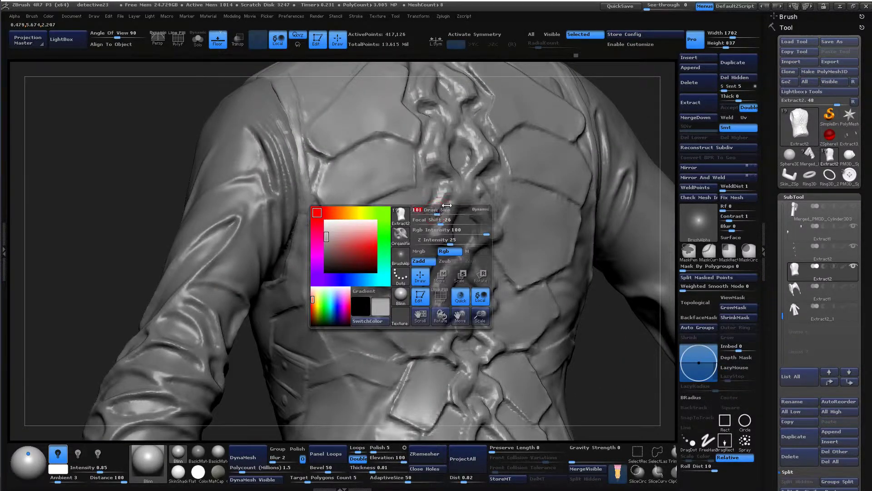
pyautogui.moveTo(634, 104); pyautogui.dragTo(643, 83)
pyautogui.press('space')
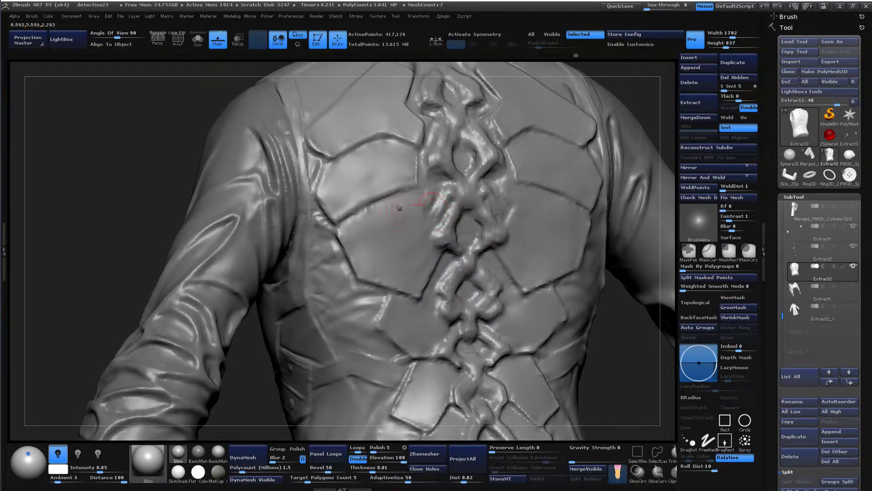
pyautogui.moveTo(382, 205)
pyautogui.keyDown('shift'); pyautogui.mouseDown()
pyautogui.moveTo(341, 222)
pyautogui.moveTo(409, 191)
pyautogui.mouseUp(); pyautogui.keyUp('shift')
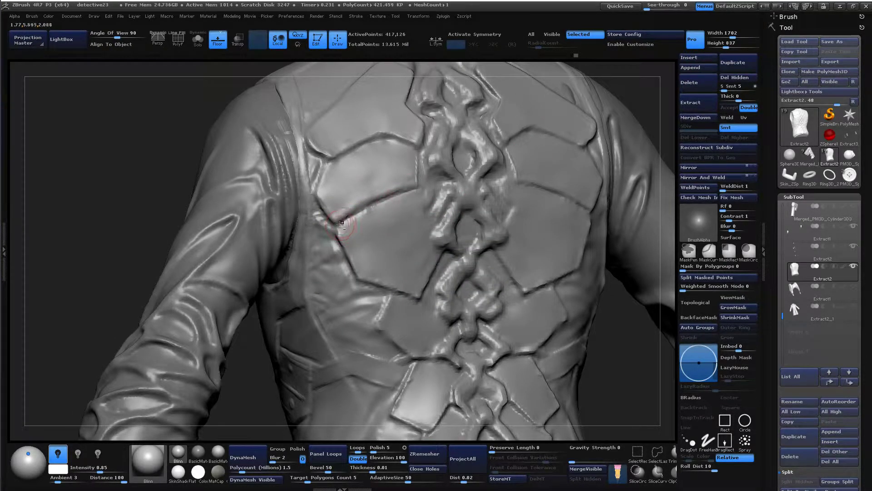
pyautogui.moveTo(342, 222); pyautogui.dragTo(424, 186)
pyautogui.moveTo(664, 89); pyautogui.dragTo(632, 97)
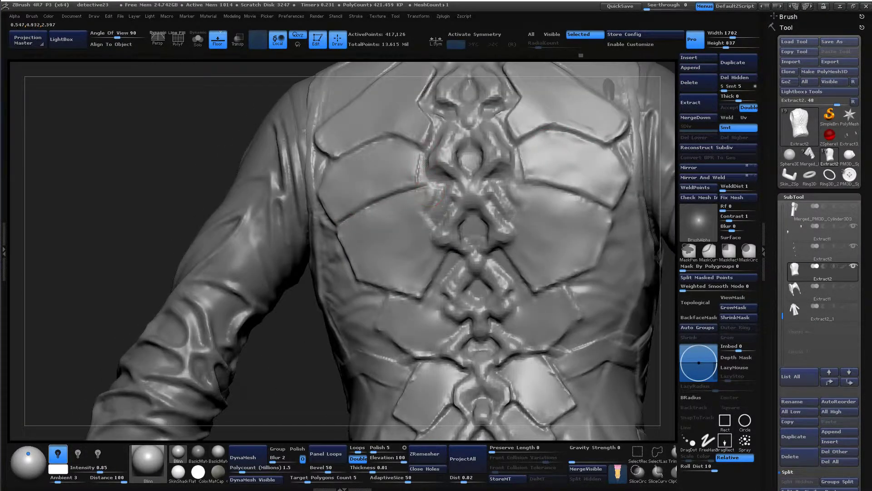
pyautogui.moveTo(426, 155)
pyautogui.mouseDown()
pyautogui.moveTo(412, 197)
pyautogui.moveTo(427, 172)
pyautogui.mouseUp()
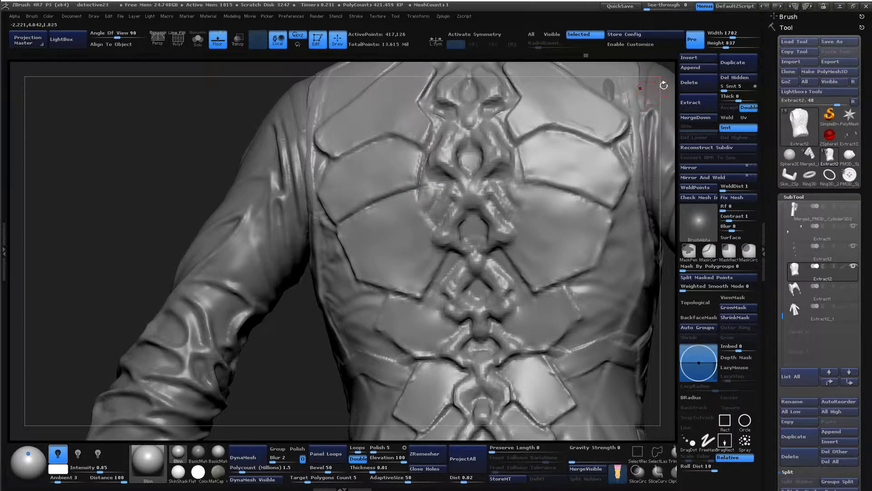
pyautogui.hotkey('ctrl', 'z')
pyautogui.moveTo(666, 78); pyautogui.dragTo(664, 52)
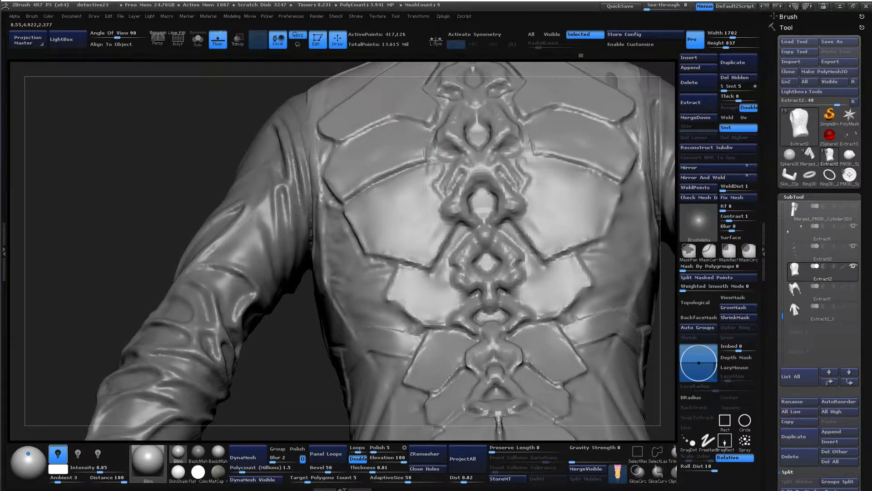
pyautogui.moveTo(433, 138); pyautogui.dragTo(425, 173)
pyautogui.hotkey('ctrl', 'z')
pyautogui.moveTo(177, 214)
pyautogui.mouseDown()
pyautogui.moveTo(171, 216)
pyautogui.moveTo(231, 273)
pyautogui.mouseUp()
pyautogui.hotkey('ctrl', 'z')
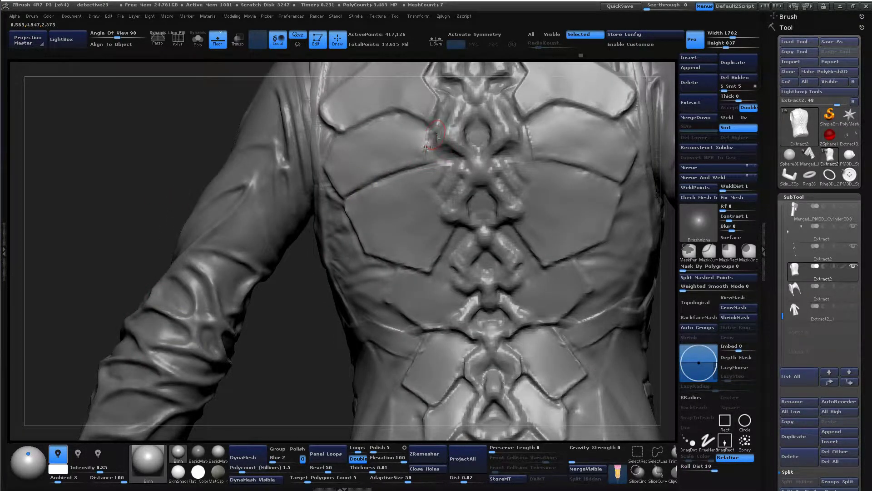
pyautogui.moveTo(431, 135); pyautogui.dragTo(420, 180)
pyautogui.hotkey('ctrl', 'z')
# - Smooth the seam between the two left middle plates and enable LazyMouse for the brush
pyautogui.moveTo(429, 136)
pyautogui.mouseDown()
pyautogui.moveTo(418, 176)
pyautogui.moveTo(427, 138)
pyautogui.mouseUp()
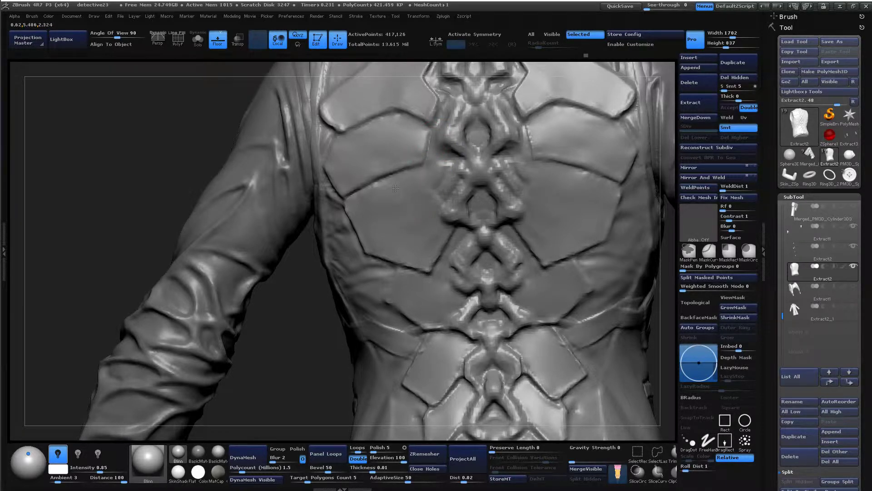
pyautogui.keyDown('shift'); pyautogui.moveTo(384, 193); pyautogui.dragTo(363, 184); pyautogui.keyUp('shift')
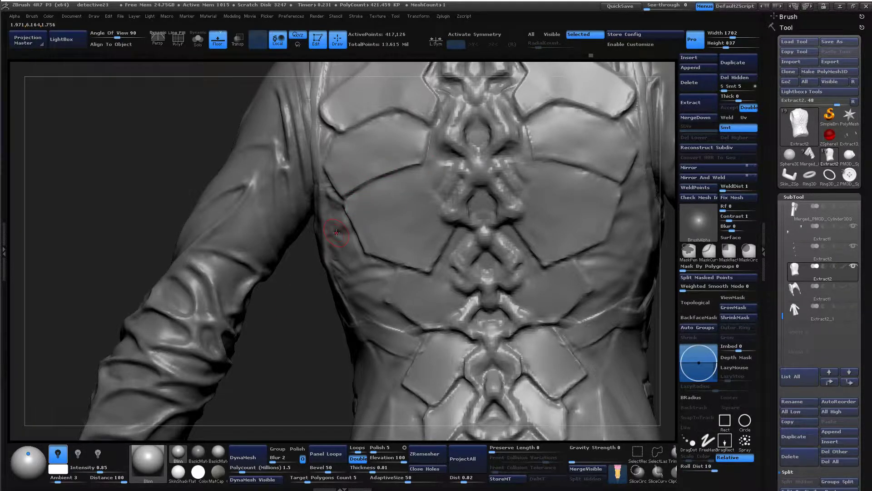
pyautogui.click(734, 367)
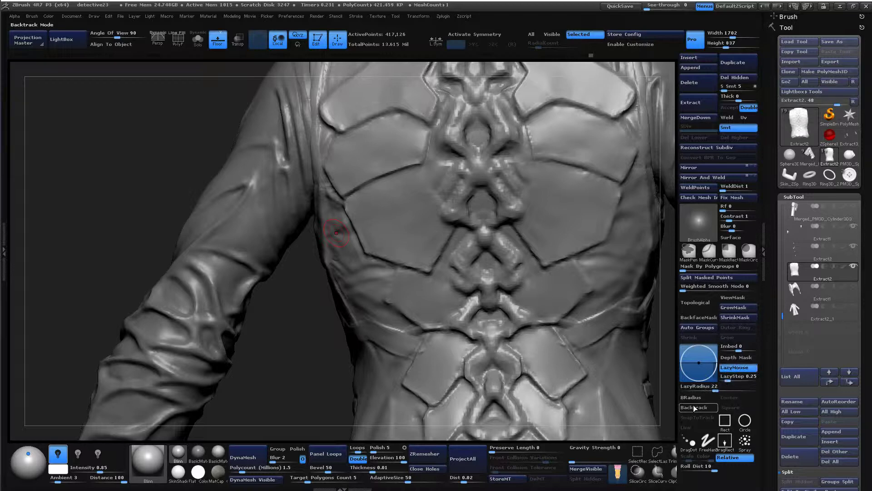
# - Sharpen the outer edge of the large left middle plate where it meets the wrinkled side panel
pyautogui.moveTo(295, 356); pyautogui.dragTo(318, 346)
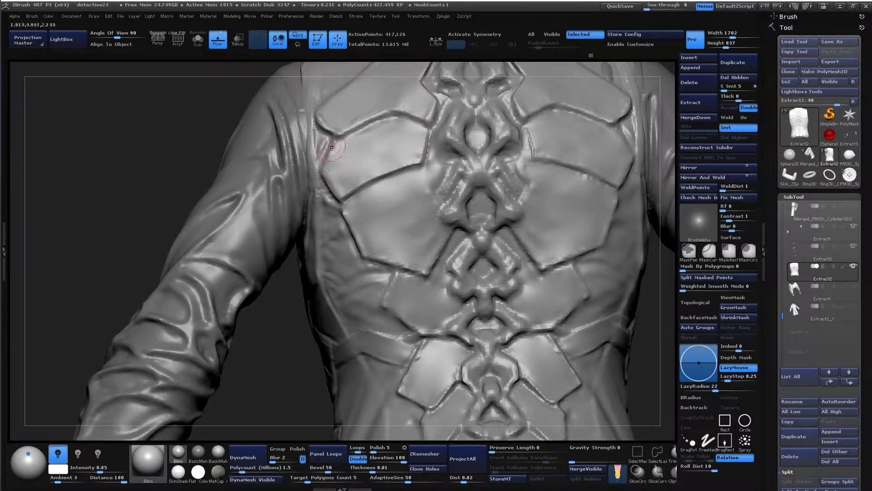
pyautogui.moveTo(124, 197); pyautogui.dragTo(258, 212)
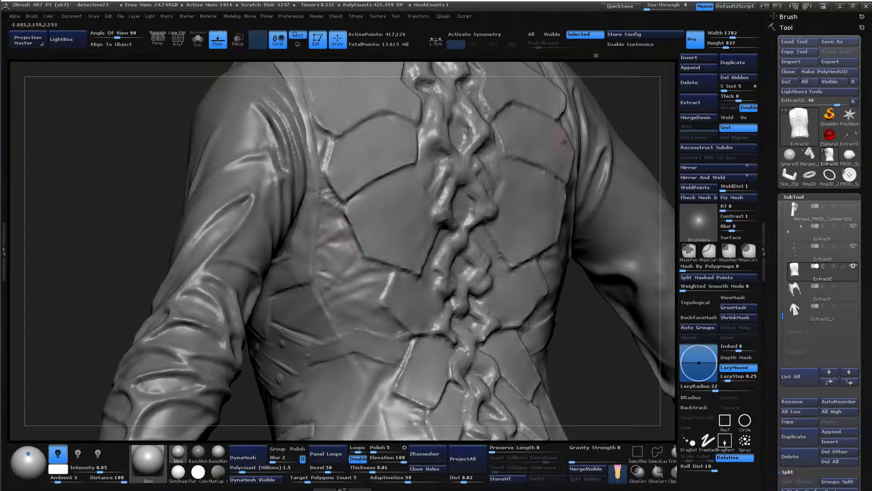
pyautogui.moveTo(635, 132); pyautogui.dragTo(576, 136)
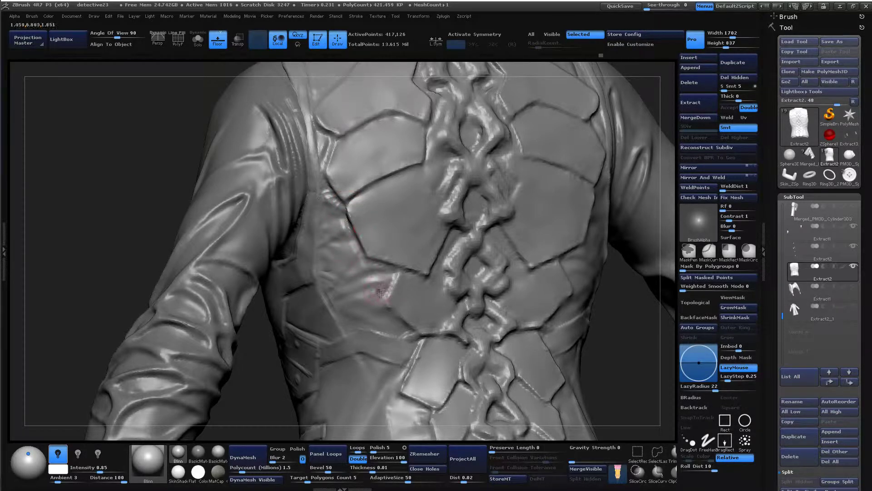
pyautogui.moveTo(623, 391); pyautogui.dragTo(612, 362)
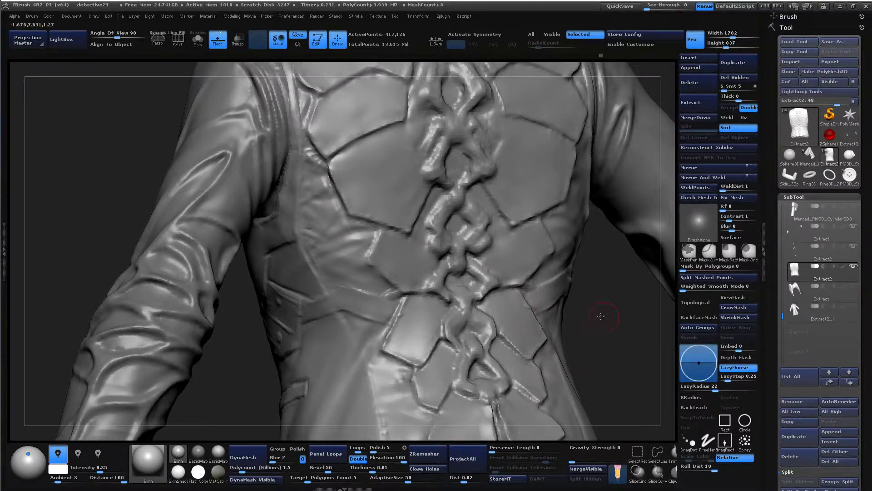
pyautogui.moveTo(601, 316); pyautogui.dragTo(437, 206)
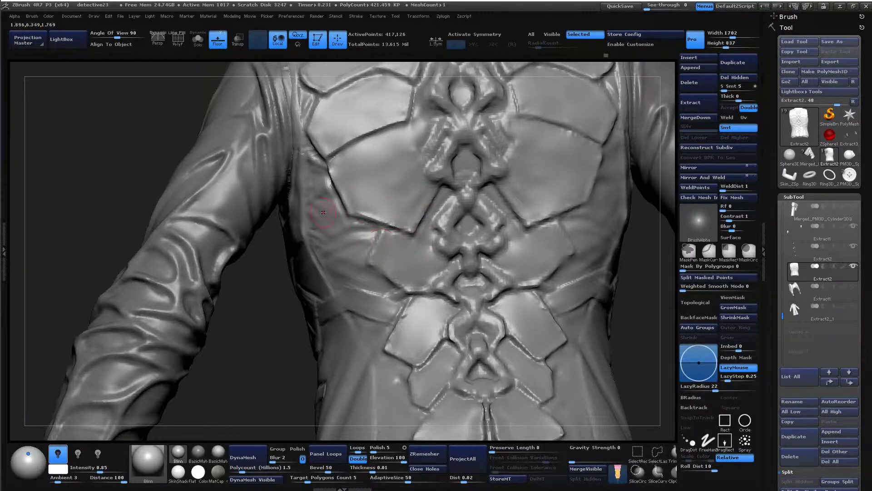
# - Deepen the outer and lower edge of the small left plate just below the large middle plate
pyautogui.moveTo(257, 353); pyautogui.dragTo(299, 351)
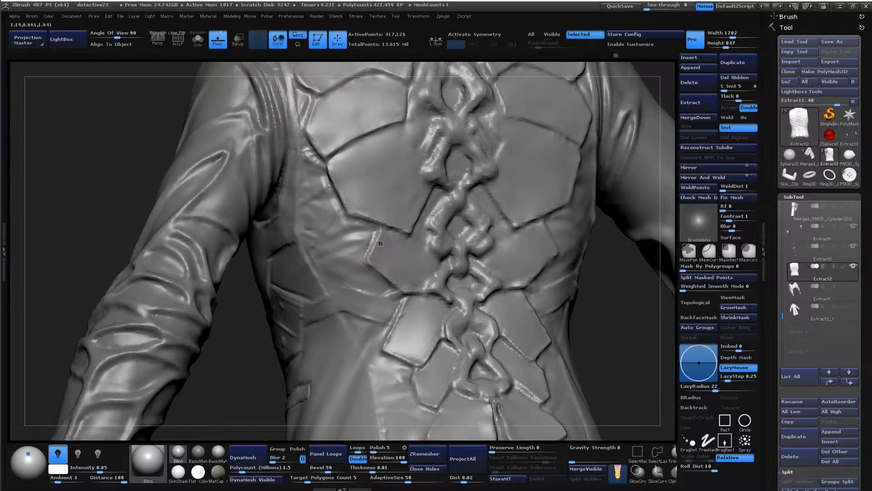
pyautogui.moveTo(580, 335); pyautogui.dragTo(631, 336)
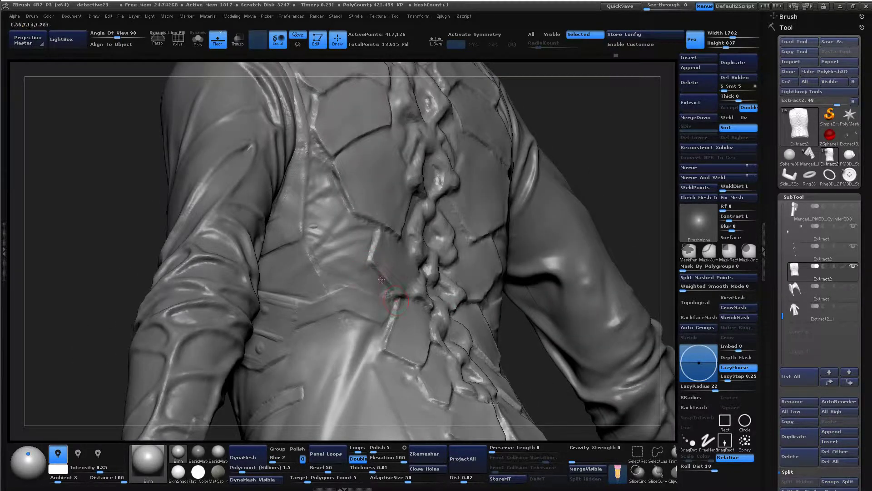
pyautogui.moveTo(380, 279); pyautogui.dragTo(369, 251)
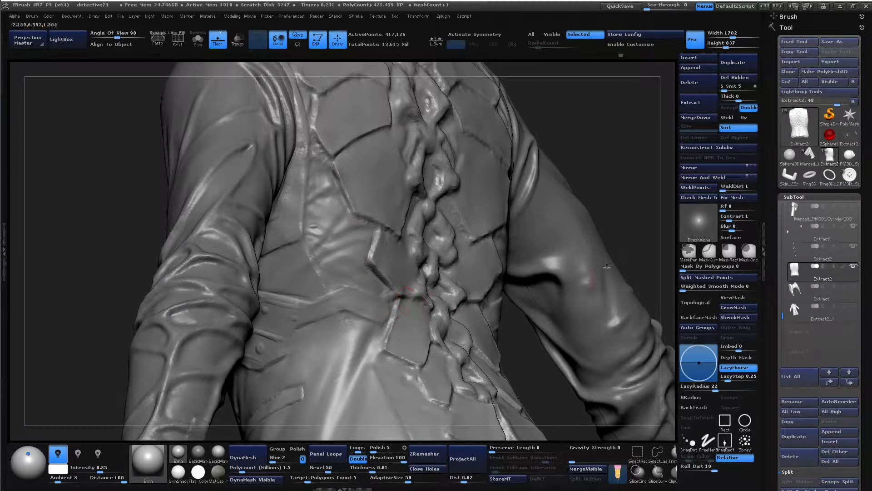
# - Mask the right half of the vest's back, from the spine detail out to the side seam, replacing a misplaced first mask
pyautogui.moveTo(607, 266); pyautogui.dragTo(633, 200)
pyautogui.moveTo(647, 337); pyautogui.dragTo(609, 347)
pyautogui.moveTo(651, 188); pyautogui.dragTo(645, 157)
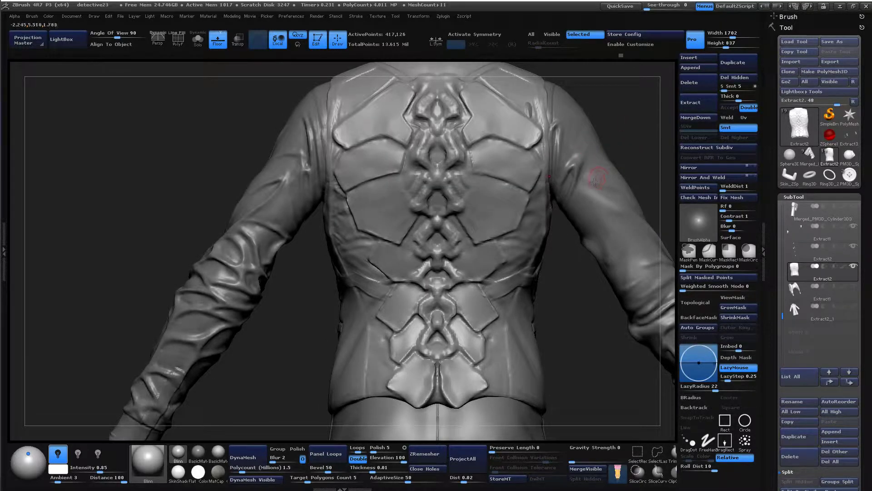
pyautogui.keyDown('alt'); pyautogui.moveTo(435, 68); pyautogui.dragTo(447, 5); pyautogui.keyUp('alt')
pyautogui.keyDown('alt'); pyautogui.moveTo(593, 99); pyautogui.dragTo(548, 151); pyautogui.keyUp('alt')
pyautogui.keyDown('ctrl'); pyautogui.moveTo(400, 125); pyautogui.dragTo(419, 326); pyautogui.keyUp('ctrl')
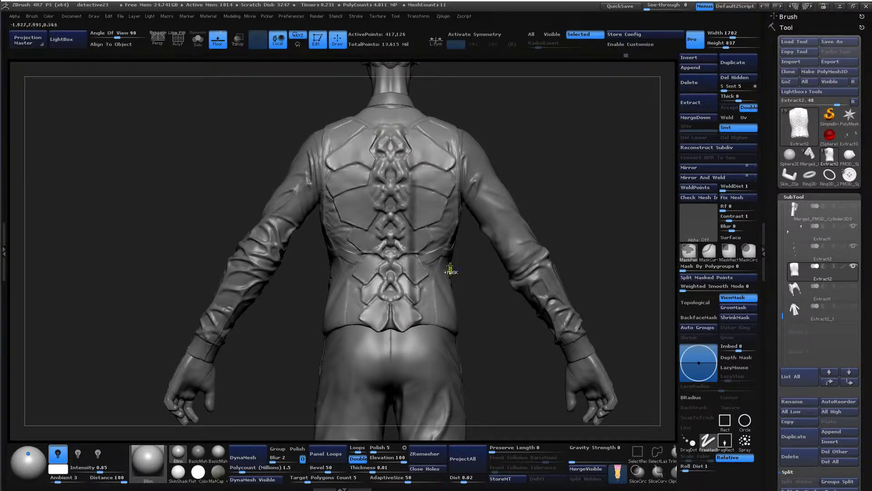
pyautogui.hotkey('ctrl', 'z')
pyautogui.keyDown('ctrl'); pyautogui.moveTo(458, 87); pyautogui.dragTo(397, 341); pyautogui.keyUp('ctrl')
# - Adjust the brush size and erase the mask from the lower back and side panel, keeping the upper right plates masked
pyautogui.press('space')
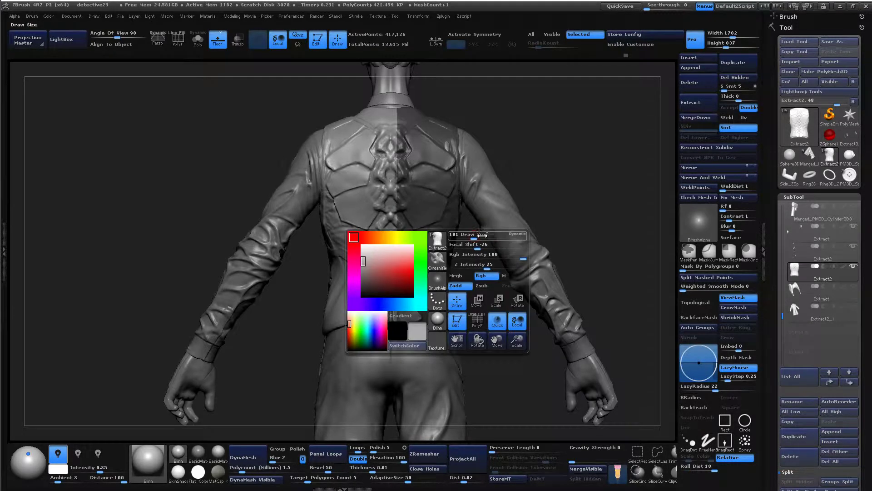
pyautogui.moveTo(533, 200); pyautogui.dragTo(508, 167)
pyautogui.press('space')
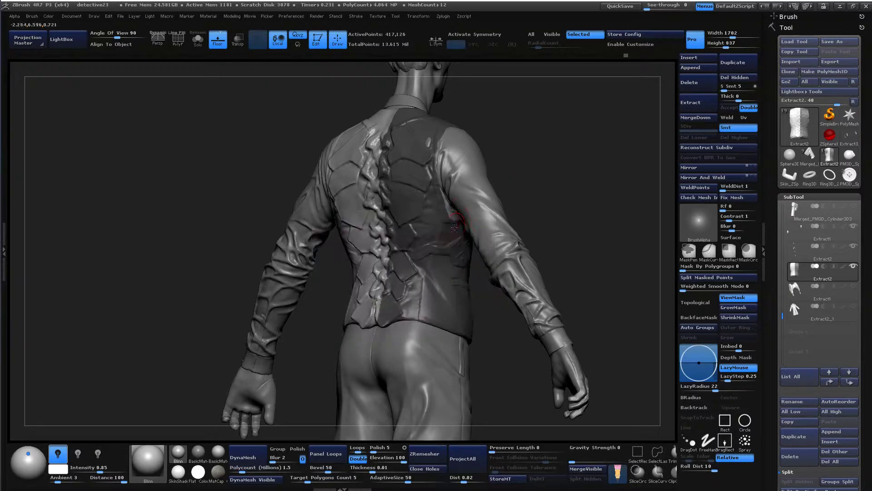
pyautogui.moveTo(444, 189)
pyautogui.keyDown('ctrl'); pyautogui.keyDown('alt'); pyautogui.mouseDown()
pyautogui.moveTo(414, 313)
pyautogui.moveTo(455, 260)
pyautogui.moveTo(470, 334)
pyautogui.moveTo(391, 325)
pyautogui.moveTo(400, 222)
pyautogui.moveTo(396, 238)
pyautogui.mouseUp(); pyautogui.keyUp('alt'); pyautogui.keyUp('ctrl')
pyautogui.moveTo(399, 205)
pyautogui.keyDown('ctrl'); pyautogui.mouseDown()
pyautogui.moveTo(414, 208)
pyautogui.moveTo(425, 196)
pyautogui.mouseUp(); pyautogui.keyUp('ctrl')
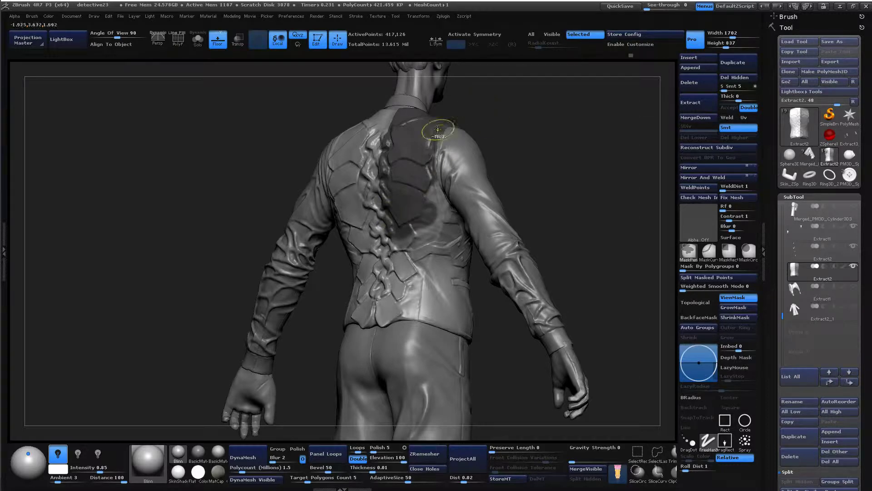
pyautogui.keyDown('ctrl'); pyautogui.keyDown('alt'); pyautogui.moveTo(425, 139); pyautogui.dragTo(402, 120); pyautogui.keyUp('alt'); pyautogui.keyUp('ctrl')
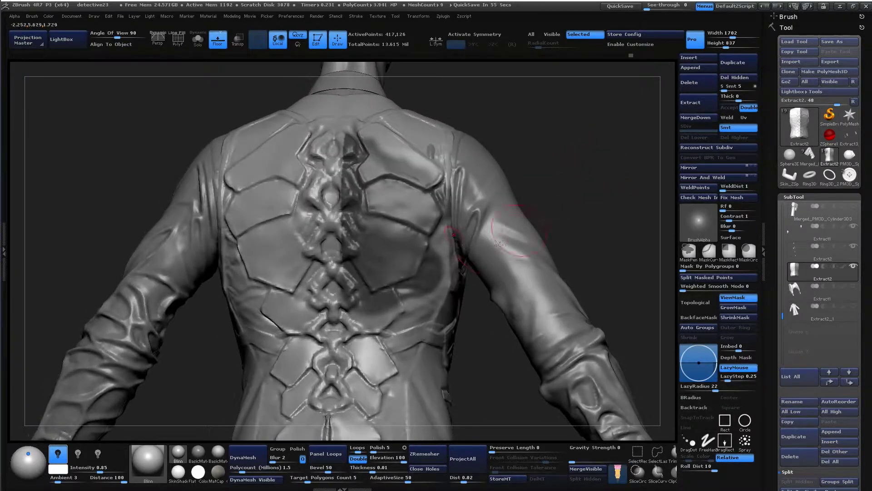
# - Refine the mask to cover the three upper right plates, clearing it from the spine detail and the surrounding cloth
pyautogui.press('space')
pyautogui.keyDown('ctrl'); pyautogui.keyDown('alt'); pyautogui.moveTo(429, 296); pyautogui.dragTo(434, 253); pyautogui.keyUp('alt'); pyautogui.keyUp('ctrl')
pyautogui.moveTo(342, 139)
pyautogui.keyDown('ctrl'); pyautogui.keyDown('alt'); pyautogui.mouseDown()
pyautogui.moveTo(353, 154)
pyautogui.moveTo(334, 179)
pyautogui.moveTo(347, 227)
pyautogui.moveTo(346, 303)
pyautogui.moveTo(370, 291)
pyautogui.mouseUp(); pyautogui.keyUp('alt'); pyautogui.keyUp('ctrl')
pyautogui.keyDown('ctrl'); pyautogui.keyDown('alt'); pyautogui.moveTo(366, 327); pyautogui.dragTo(400, 299); pyautogui.keyUp('alt'); pyautogui.keyUp('ctrl')
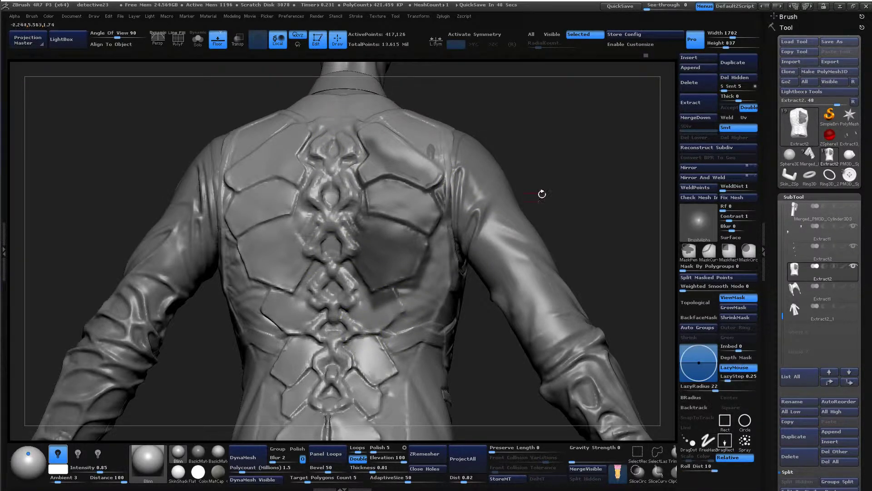
pyautogui.moveTo(439, 173)
pyautogui.keyDown('ctrl'); pyautogui.keyDown('alt'); pyautogui.mouseDown()
pyautogui.moveTo(426, 146)
pyautogui.moveTo(370, 134)
pyautogui.moveTo(404, 152)
pyautogui.mouseUp(); pyautogui.keyUp('alt'); pyautogui.keyUp('ctrl')
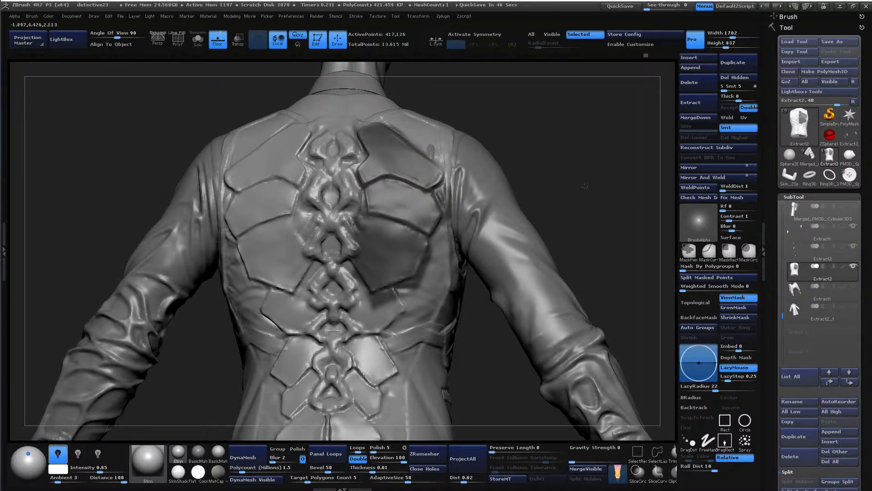
pyautogui.moveTo(584, 186)
pyautogui.mouseDown()
pyautogui.moveTo(600, 183)
pyautogui.moveTo(606, 225)
pyautogui.mouseUp()
pyautogui.keyDown('ctrl'); pyautogui.moveTo(437, 312); pyautogui.dragTo(466, 268); pyautogui.keyUp('ctrl')
pyautogui.keyDown('alt'); pyautogui.moveTo(627, 145); pyautogui.dragTo(633, 106); pyautogui.keyUp('alt')
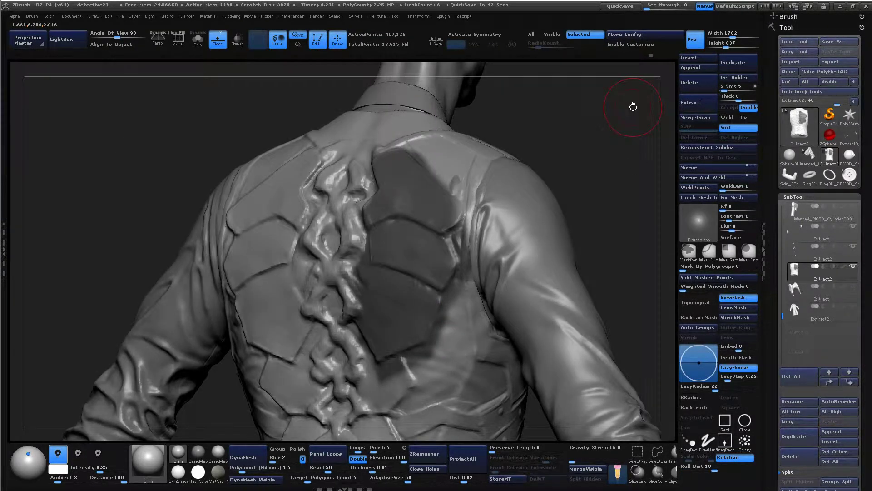
# - Try Smart ReSym on the vest with the upper right plates masked, and undo it
pyautogui.scroll(-5, 813, 383)
pyautogui.click(800, 441)
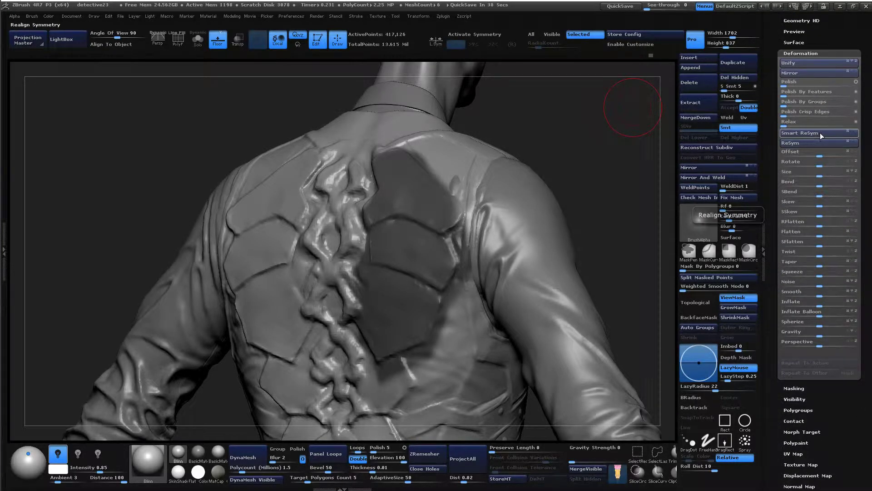
pyautogui.click(820, 134)
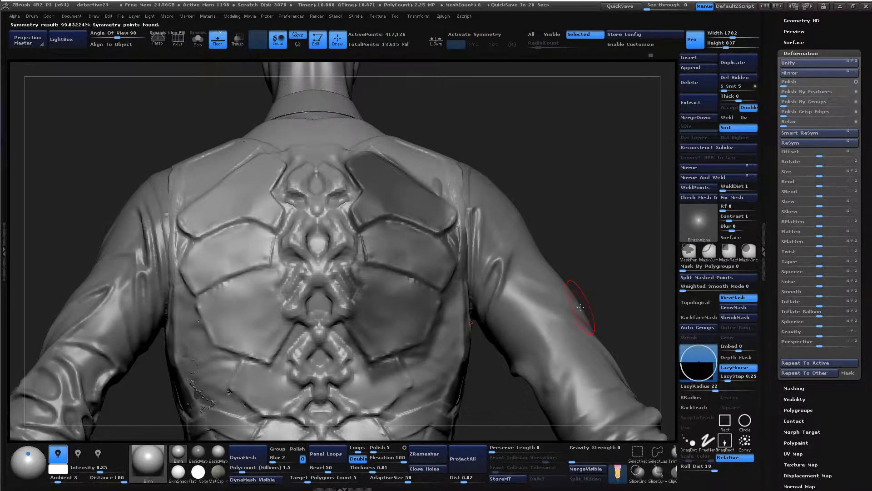
pyautogui.hotkey('ctrl', 'z')
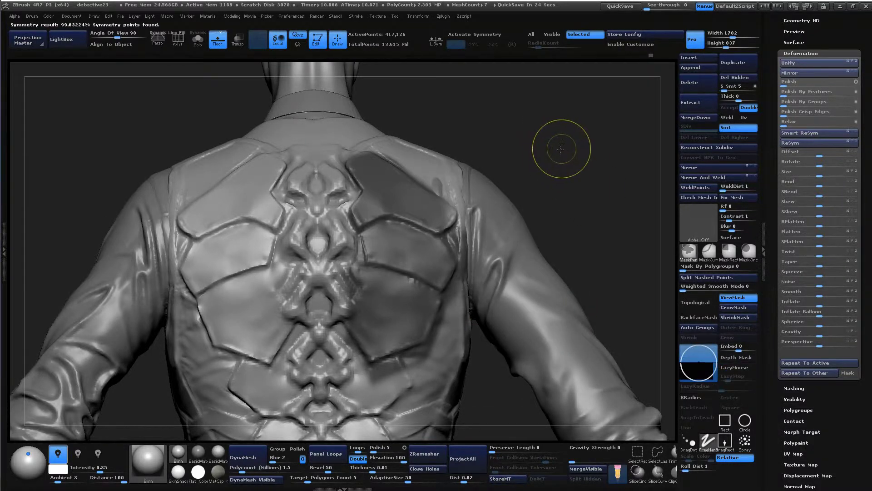
# - Invert the mask to free the upper right plates, clean up their outer edge, and realign them using Smart ReSym
pyautogui.keyDown('ctrl'); pyautogui.click(561, 149); pyautogui.keyUp('ctrl')
pyautogui.moveTo(630, 260); pyautogui.dragTo(509, 204)
pyautogui.press('space')
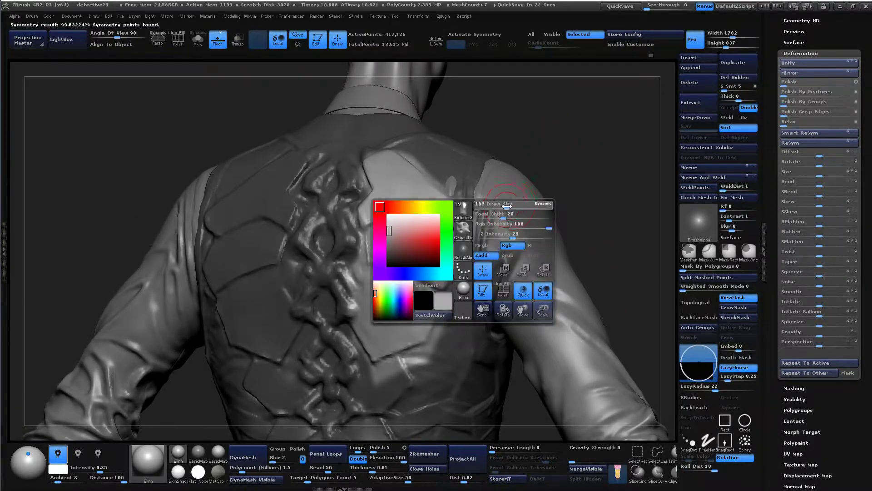
pyautogui.keyDown('ctrl'); pyautogui.keyDown('alt'); pyautogui.moveTo(443, 203); pyautogui.dragTo(460, 222); pyautogui.keyUp('alt'); pyautogui.keyUp('ctrl')
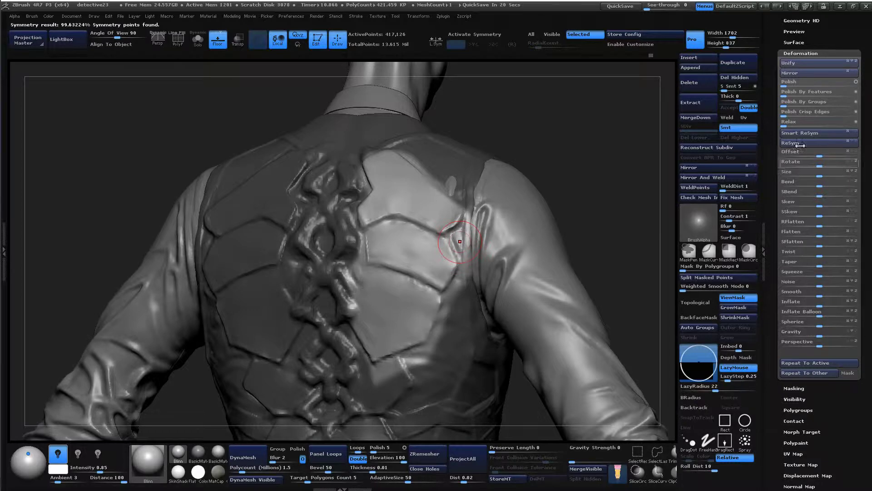
pyautogui.click(816, 132)
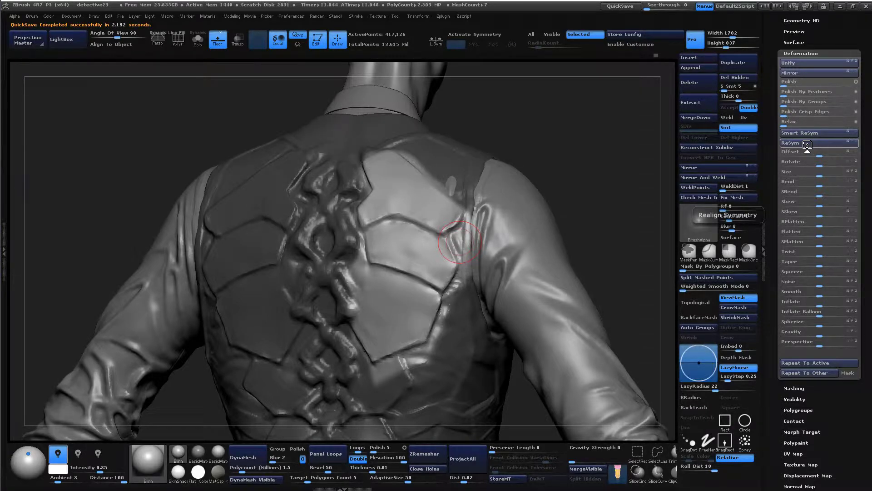
# - Turn off the mask display and set up the nPolish brush with X symmetry active
pyautogui.moveTo(565, 170); pyautogui.dragTo(576, 126)
pyautogui.hotkey('ctrl', 'h')
pyautogui.keyDown('alt'); pyautogui.moveTo(594, 181); pyautogui.dragTo(569, 134); pyautogui.keyUp('alt')
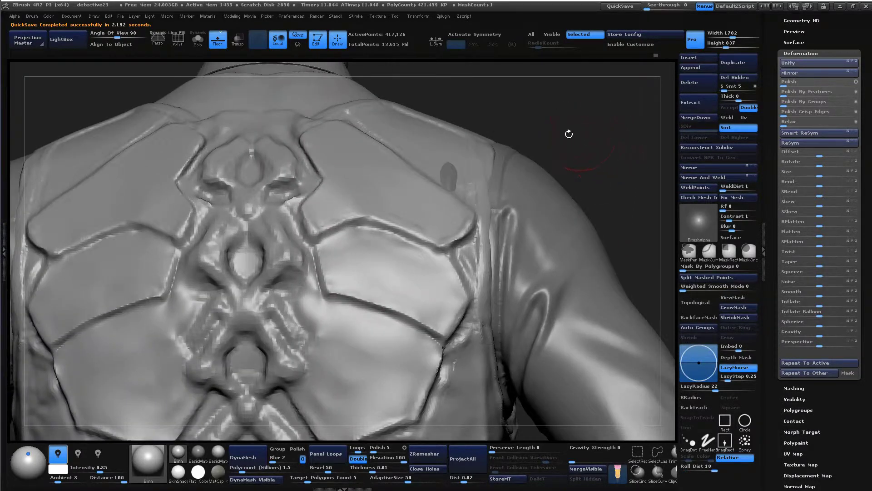
pyautogui.press('b')
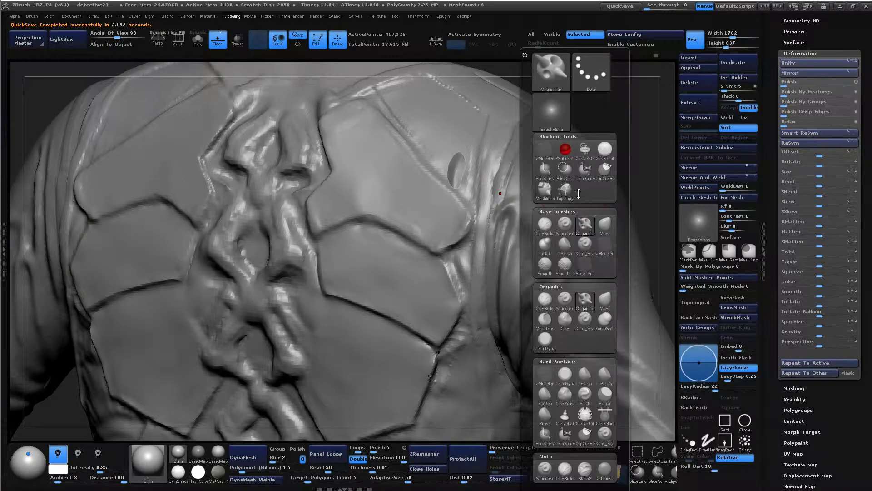
pyautogui.click(572, 232)
pyautogui.press('space')
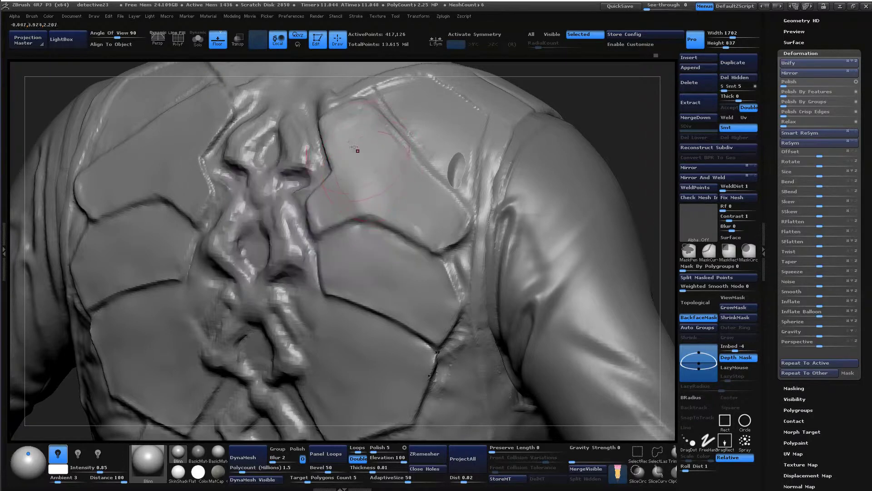
pyautogui.press('x')
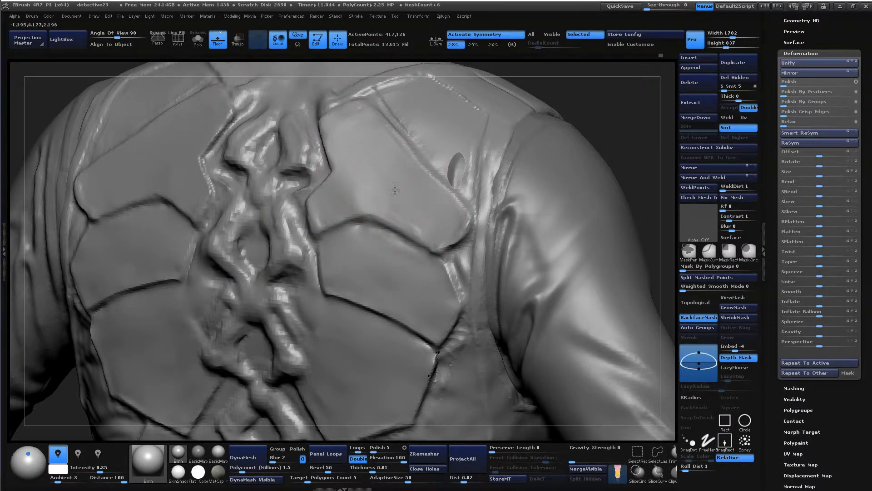
# - Adjust the brush size and polish the surface of the second plate from the top beside the spine detail
pyautogui.moveTo(616, 115); pyautogui.dragTo(634, 101)
pyautogui.moveTo(614, 176); pyautogui.dragTo(563, 184)
pyautogui.keyDown('alt'); pyautogui.moveTo(609, 150); pyautogui.dragTo(609, 195); pyautogui.keyUp('alt')
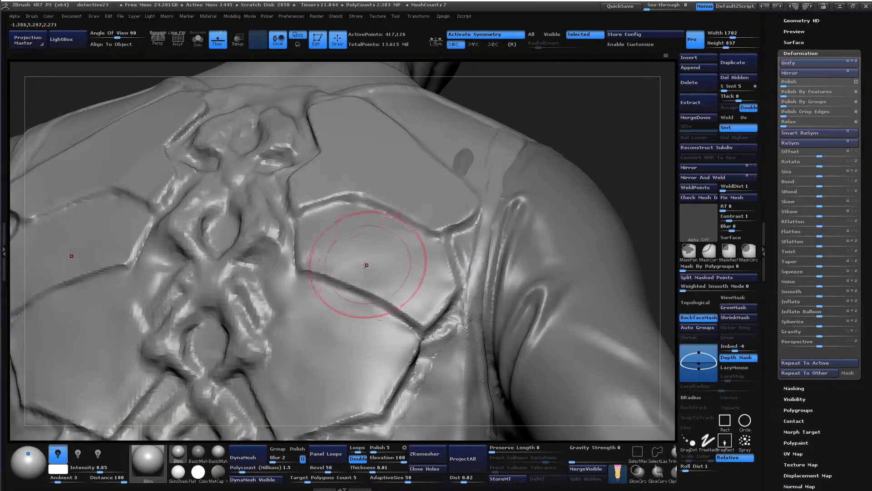
pyautogui.press('space')
pyautogui.click(369, 273)
pyautogui.moveTo(369, 268); pyautogui.dragTo(393, 283)
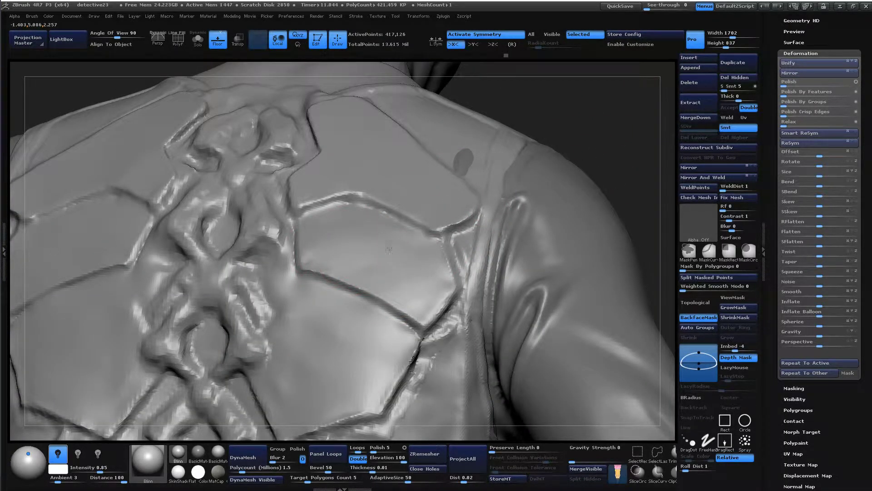
# - Polish the surface of the large third plate from the spine detail to its outer and lower edges
pyautogui.moveTo(602, 112)
pyautogui.keyDown('alt'); pyautogui.mouseDown()
pyautogui.moveTo(580, 193)
pyautogui.moveTo(600, 176)
pyautogui.mouseUp(); pyautogui.keyUp('alt')
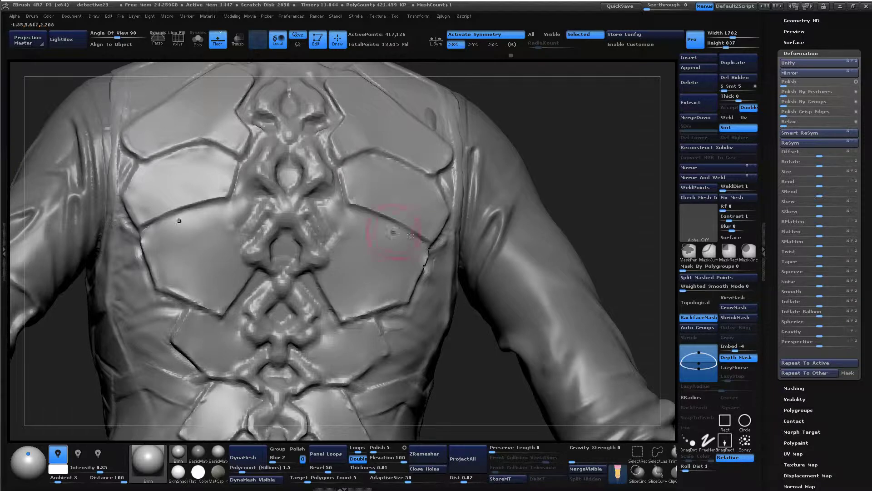
pyautogui.moveTo(625, 183)
pyautogui.keyDown('alt'); pyautogui.mouseDown()
pyautogui.moveTo(594, 197)
pyautogui.moveTo(574, 223)
pyautogui.mouseUp(); pyautogui.keyUp('alt')
pyautogui.moveTo(358, 311); pyautogui.dragTo(419, 290)
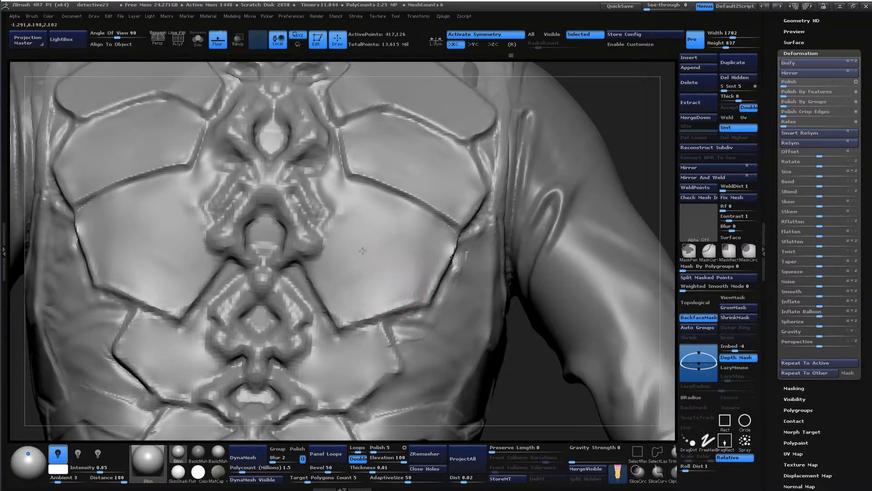
pyautogui.press('space')
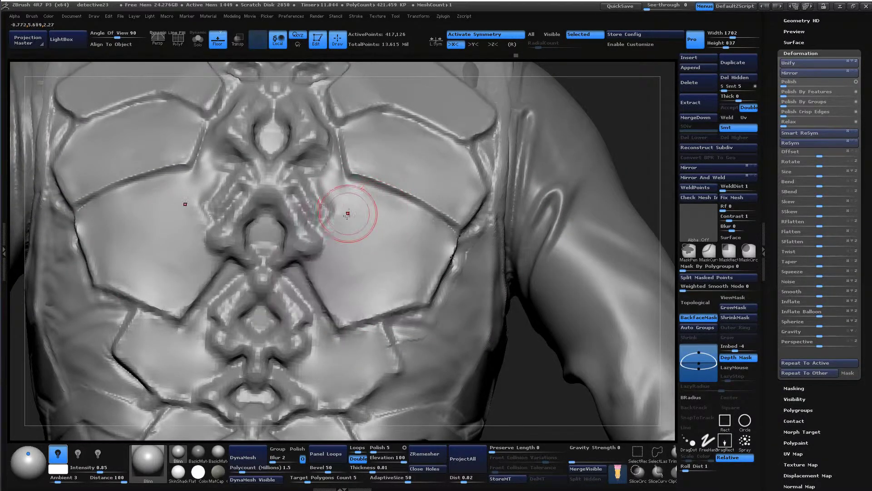
pyautogui.moveTo(347, 215); pyautogui.dragTo(356, 233)
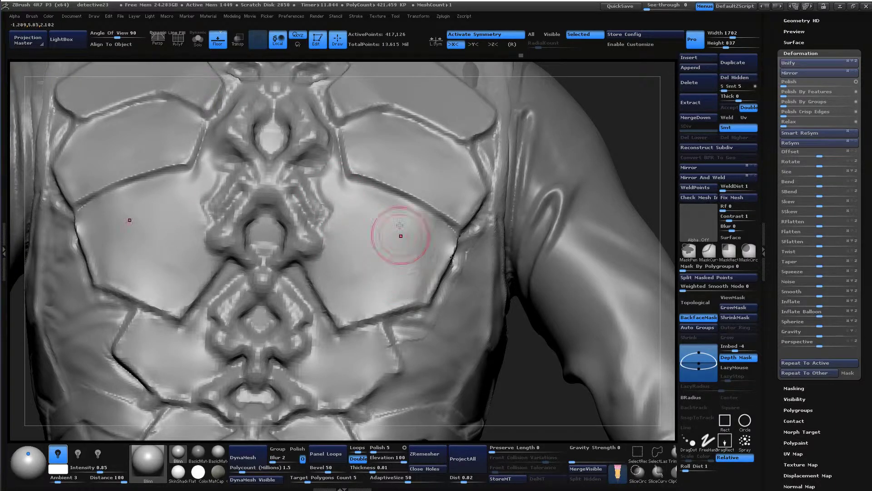
pyautogui.moveTo(400, 278); pyautogui.dragTo(420, 245)
pyautogui.moveTo(422, 276)
pyautogui.mouseDown()
pyautogui.moveTo(411, 297)
pyautogui.moveTo(371, 307)
pyautogui.mouseUp()
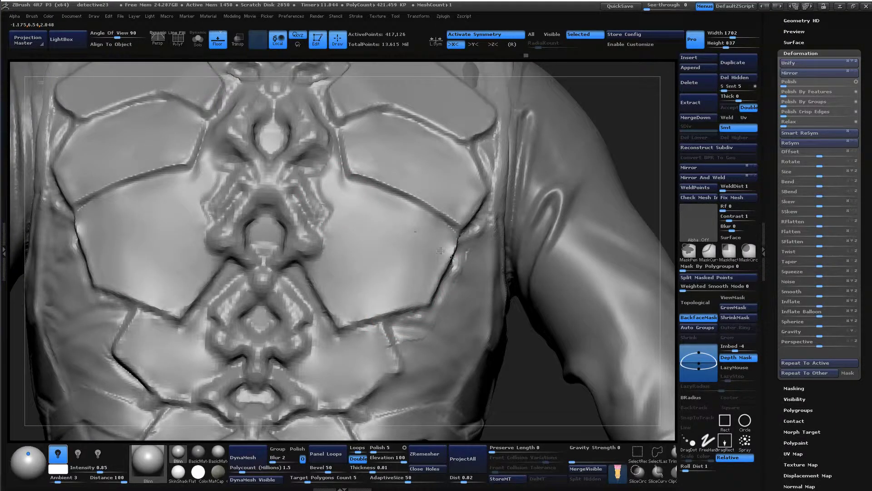
# - Flatten the outer corner of the large third plate with a resized nPolish brush
pyautogui.moveTo(605, 118)
pyautogui.mouseDown()
pyautogui.moveTo(629, 83)
pyautogui.moveTo(636, 150)
pyautogui.mouseUp()
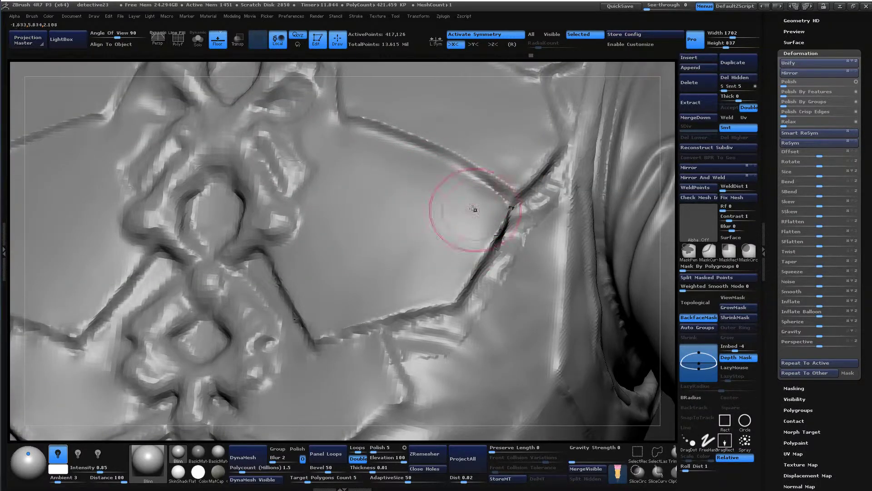
pyautogui.press('space')
pyautogui.moveTo(454, 193)
pyautogui.mouseDown()
pyautogui.moveTo(443, 192)
pyautogui.moveTo(458, 193)
pyautogui.mouseUp()
pyautogui.press('space')
pyautogui.moveTo(421, 167); pyautogui.dragTo(456, 191)
pyautogui.moveTo(458, 192); pyautogui.dragTo(470, 202)
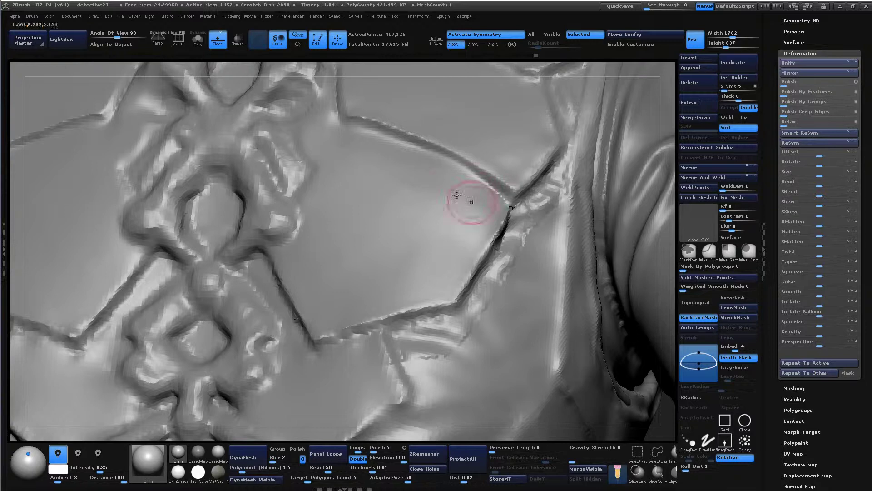
pyautogui.moveTo(429, 181); pyautogui.dragTo(479, 220)
# - Enlarge the nPolish brush and even out the lower outer area of the large third plate
pyautogui.press('space')
pyautogui.moveTo(451, 194); pyautogui.dragTo(461, 194)
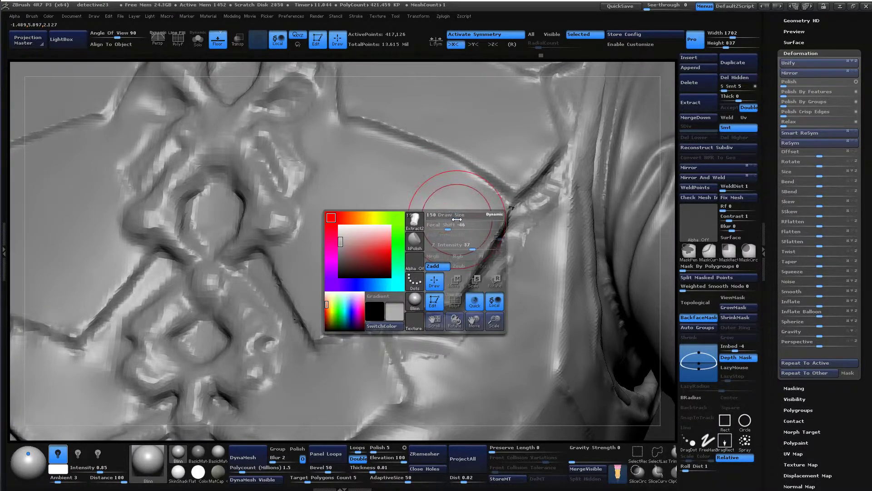
pyautogui.press('space')
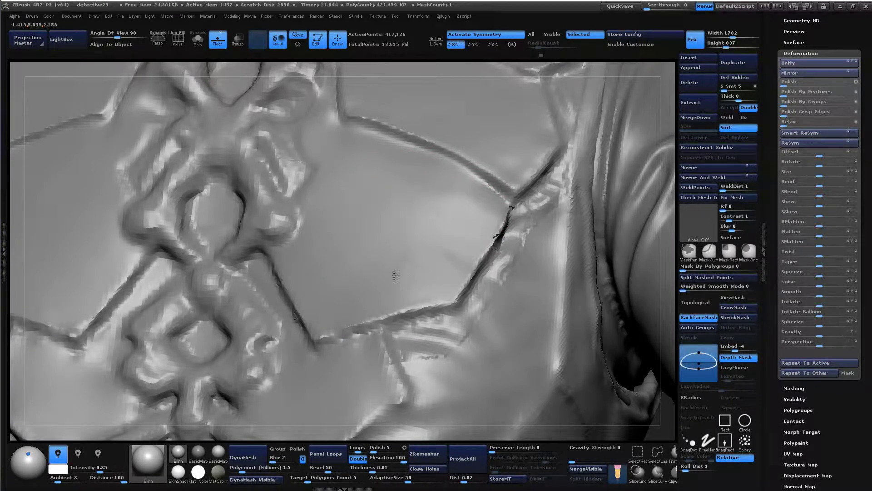
pyautogui.moveTo(385, 271); pyautogui.dragTo(468, 254)
# - Switch to the Organifi brush and rework the cloth and groove along the lower edge of the large right plate
pyautogui.keyDown('ctrl'); pyautogui.moveTo(644, 255); pyautogui.dragTo(644, 161, button='right'); pyautogui.keyUp('ctrl')
pyautogui.moveTo(644, 161)
pyautogui.mouseDown()
pyautogui.moveTo(652, 101)
pyautogui.moveTo(629, 89)
pyautogui.moveTo(621, 171)
pyautogui.moveTo(555, 370)
pyautogui.mouseUp()
pyautogui.press('space')
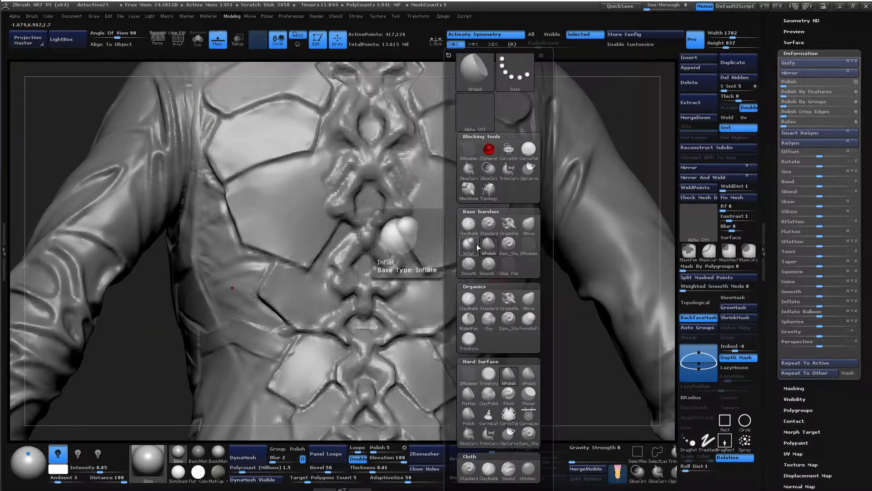
pyautogui.click(508, 226)
pyautogui.moveTo(587, 390)
pyautogui.keyDown('alt'); pyautogui.mouseDown()
pyautogui.moveTo(572, 338)
pyautogui.moveTo(533, 377)
pyautogui.moveTo(522, 411)
pyautogui.mouseUp(); pyautogui.keyUp('alt')
pyautogui.press('space')
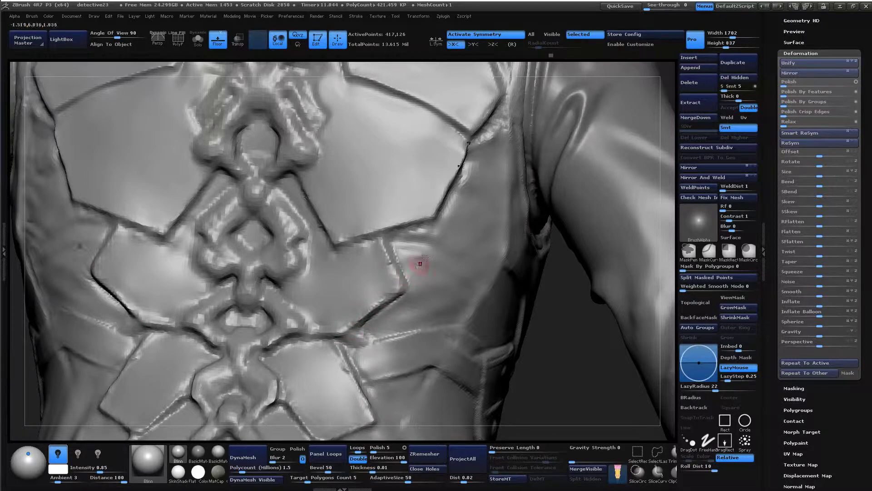
pyautogui.moveTo(518, 324)
pyautogui.keyDown('alt'); pyautogui.mouseDown()
pyautogui.moveTo(523, 268)
pyautogui.moveTo(535, 377)
pyautogui.mouseUp(); pyautogui.keyUp('alt')
pyautogui.moveTo(327, 190)
pyautogui.mouseDown()
pyautogui.moveTo(428, 155)
pyautogui.moveTo(394, 173)
pyautogui.mouseUp()
# - Sharpen the outer edge of the large right plate and smooth the wrinkled side panel beside it
pyautogui.moveTo(527, 307)
pyautogui.keyDown('alt'); pyautogui.mouseDown()
pyautogui.moveTo(522, 246)
pyautogui.moveTo(607, 98)
pyautogui.mouseUp(); pyautogui.keyUp('alt')
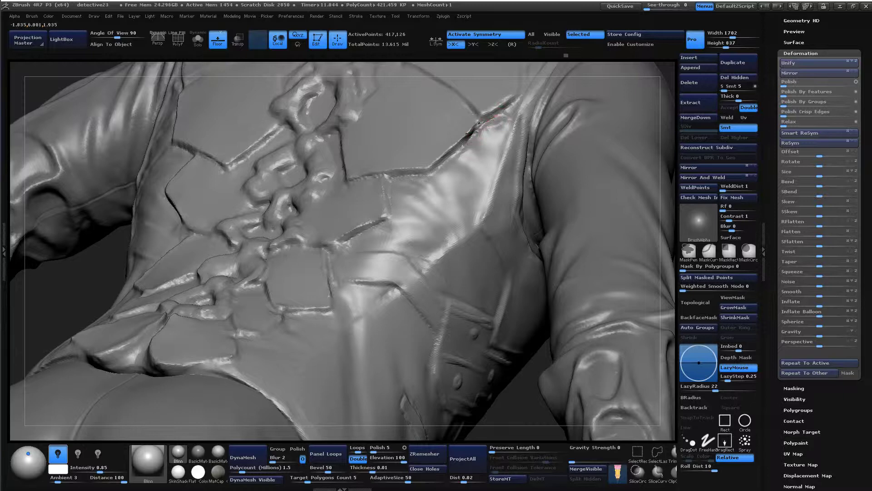
pyautogui.moveTo(493, 117)
pyautogui.mouseDown()
pyautogui.moveTo(502, 114)
pyautogui.moveTo(426, 181)
pyautogui.mouseUp()
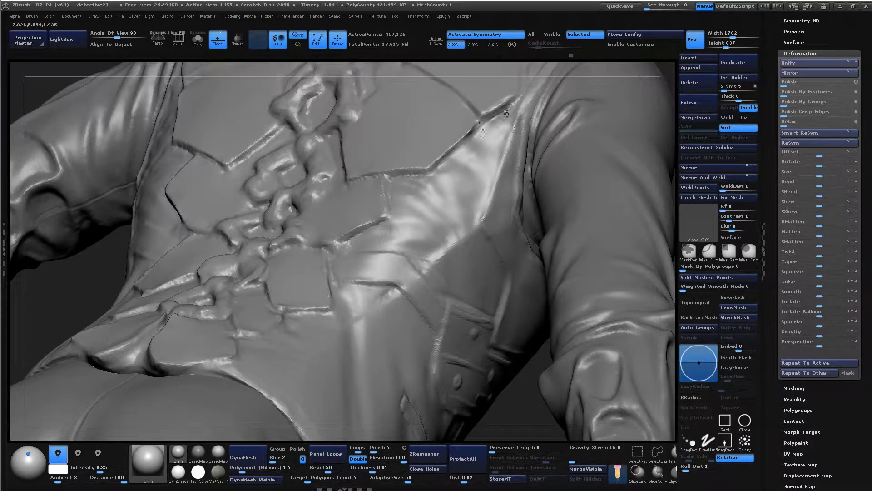
pyautogui.keyDown('shift'); pyautogui.moveTo(506, 114); pyautogui.dragTo(500, 117); pyautogui.keyUp('shift')
pyautogui.keyDown('alt'); pyautogui.moveTo(491, 416); pyautogui.dragTo(557, 280); pyautogui.keyUp('alt')
pyautogui.moveTo(624, 109)
pyautogui.mouseDown()
pyautogui.moveTo(520, 321)
pyautogui.moveTo(516, 307)
pyautogui.moveTo(518, 364)
pyautogui.mouseUp()
pyautogui.moveTo(440, 210)
pyautogui.keyDown('shift'); pyautogui.mouseDown()
pyautogui.moveTo(387, 218)
pyautogui.moveTo(395, 244)
pyautogui.moveTo(435, 206)
pyautogui.mouseUp(); pyautogui.keyUp('shift')
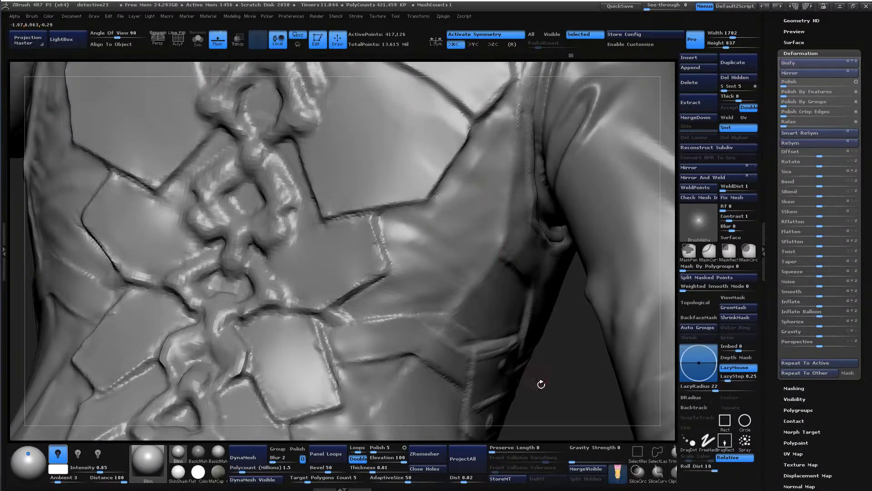
# - Resize the brush and rework the cloth wrinkles beneath the outer corner of the large third plate on the right
pyautogui.moveTo(541, 383)
pyautogui.keyDown('alt'); pyautogui.mouseDown()
pyautogui.moveTo(552, 318)
pyautogui.moveTo(567, 370)
pyautogui.moveTo(456, 213)
pyautogui.mouseUp(); pyautogui.keyUp('alt')
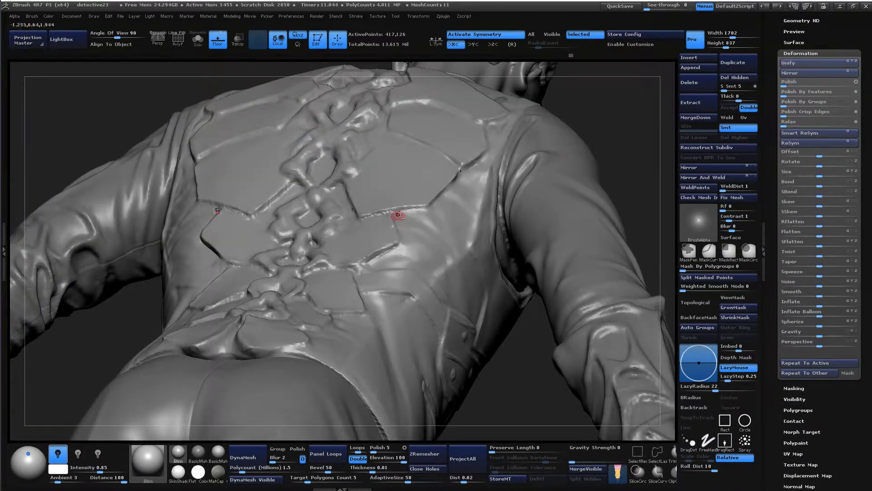
pyautogui.press('space')
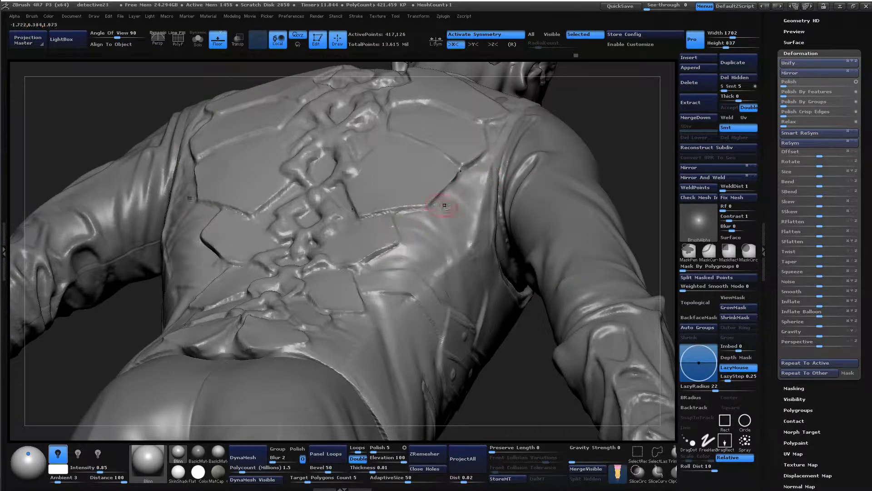
pyautogui.moveTo(408, 214)
pyautogui.mouseDown()
pyautogui.moveTo(434, 211)
pyautogui.moveTo(415, 213)
pyautogui.mouseUp()
pyautogui.moveTo(600, 156)
pyautogui.mouseDown()
pyautogui.moveTo(592, 240)
pyautogui.moveTo(627, 172)
pyautogui.moveTo(601, 227)
pyautogui.mouseUp()
pyautogui.moveTo(491, 332); pyautogui.dragTo(467, 282)
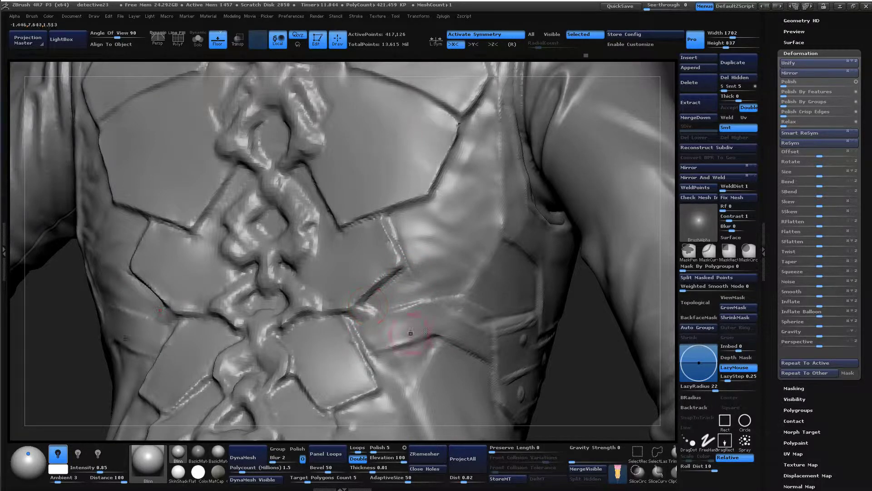
# - Clean up the corner groove where the fourth and fifth right plates meet the side cloth
pyautogui.moveTo(567, 365); pyautogui.dragTo(549, 362)
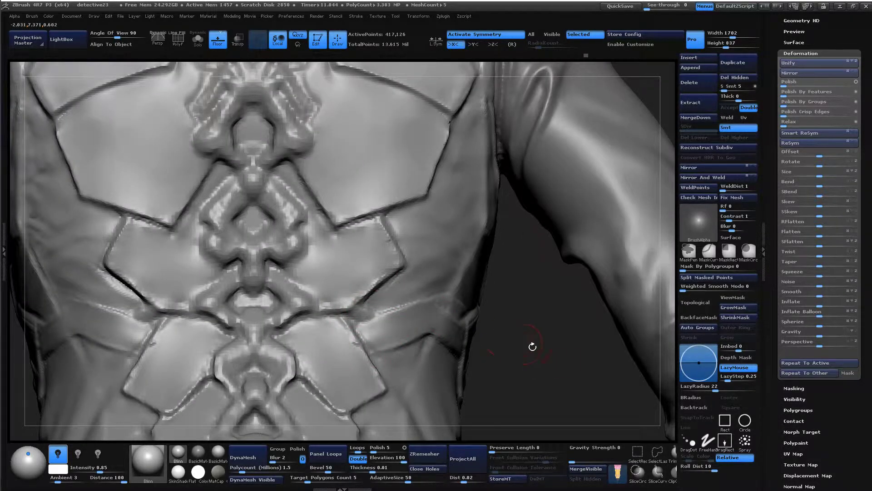
pyautogui.moveTo(413, 342); pyautogui.dragTo(372, 329, button='right')
pyautogui.moveTo(366, 318); pyautogui.dragTo(356, 313)
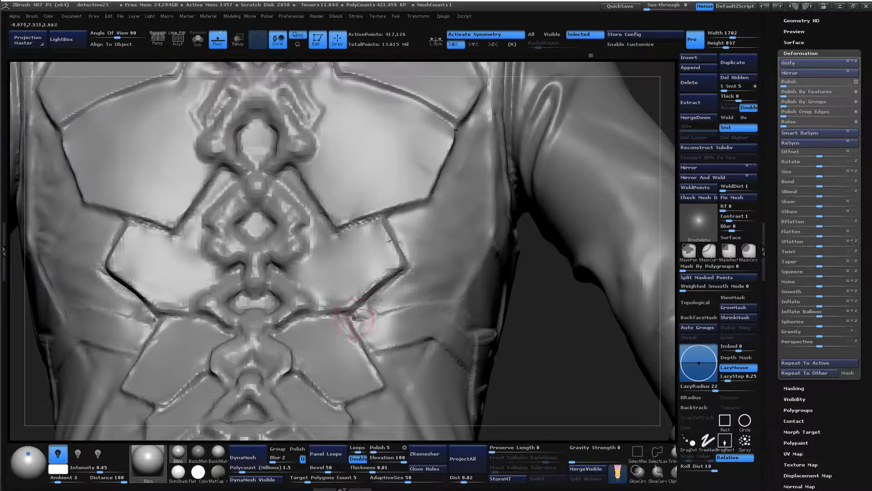
pyautogui.moveTo(480, 368); pyautogui.dragTo(354, 313, button='right')
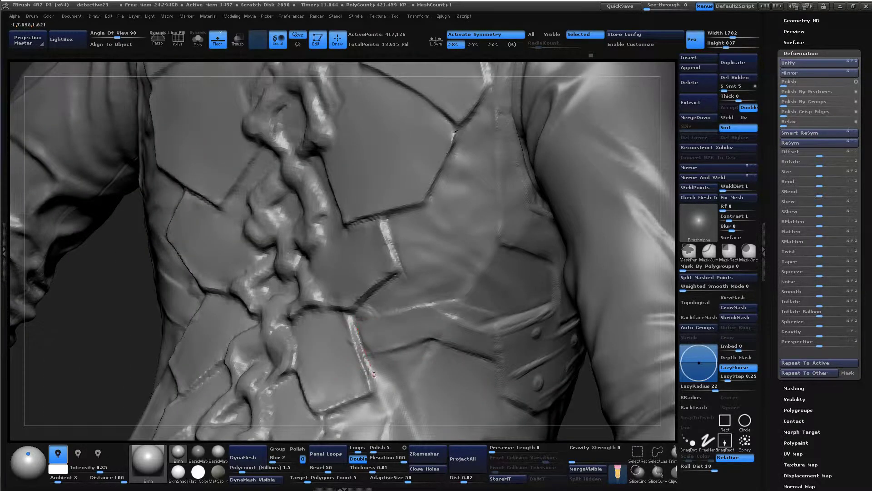
# - Deepen the groove under the fifth right plate and sharpen the outer edge of the sixth plate below it
pyautogui.moveTo(568, 436); pyautogui.dragTo(341, 307, button='right')
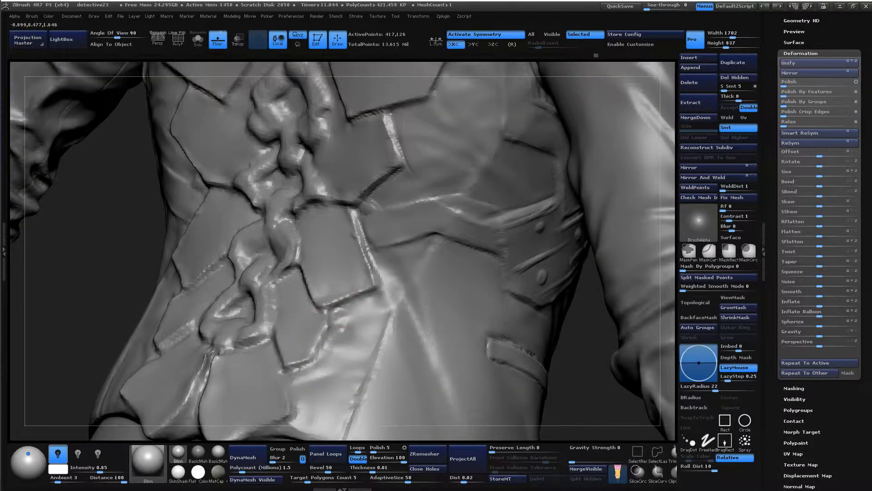
pyautogui.moveTo(326, 308); pyautogui.dragTo(382, 287)
pyautogui.moveTo(576, 365); pyautogui.dragTo(442, 329)
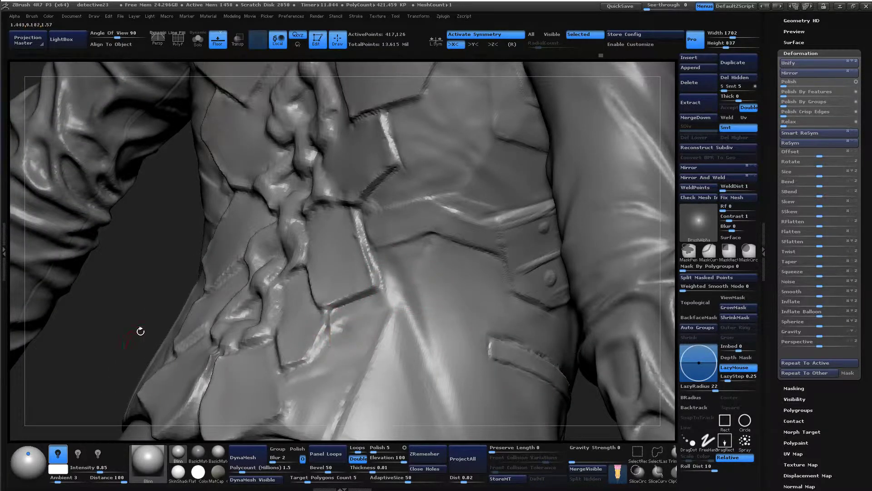
pyautogui.moveTo(140, 331); pyautogui.dragTo(321, 346)
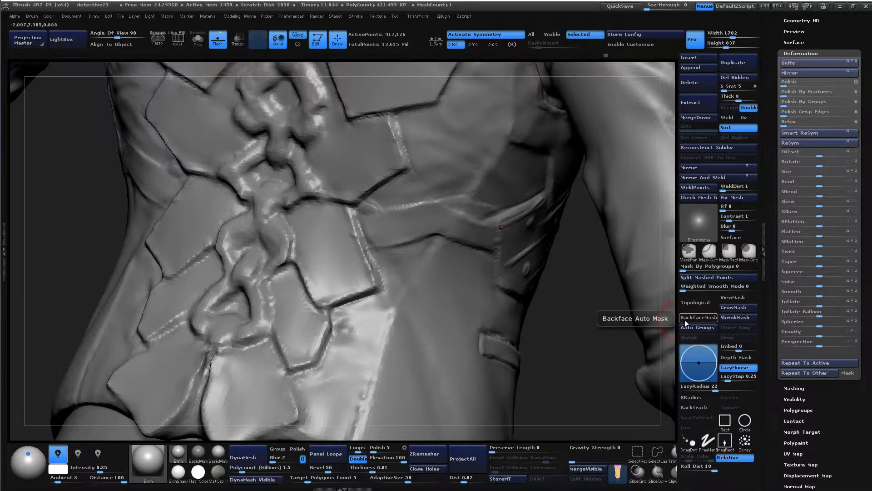
# - Sharpen the lower and outer edges of the bottom right plate near the vest hem
pyautogui.keyDown('alt'); pyautogui.moveTo(555, 389); pyautogui.dragTo(547, 254); pyautogui.keyUp('alt')
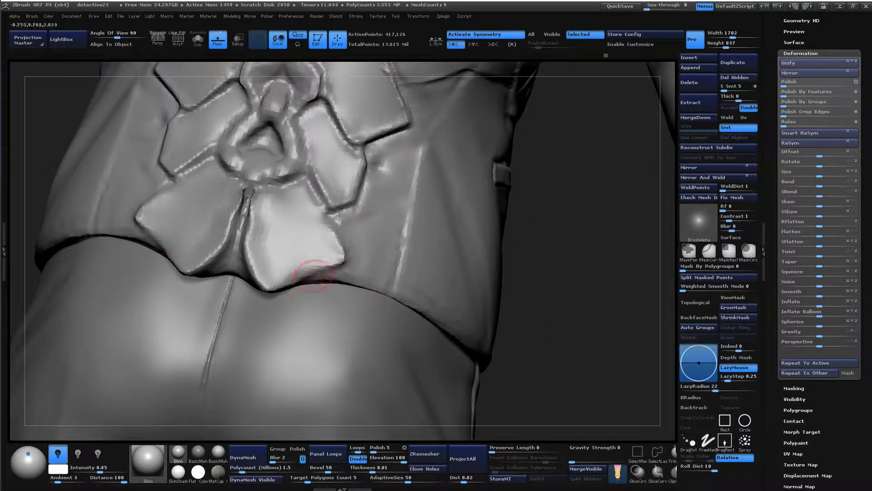
pyautogui.moveTo(317, 272)
pyautogui.mouseDown()
pyautogui.moveTo(340, 254)
pyautogui.moveTo(268, 284)
pyautogui.mouseUp()
pyautogui.moveTo(338, 254); pyautogui.dragTo(272, 287)
pyautogui.moveTo(516, 294)
pyautogui.mouseDown()
pyautogui.moveTo(526, 295)
pyautogui.moveTo(331, 233)
pyautogui.moveTo(346, 221)
pyautogui.mouseUp()
pyautogui.keyDown('alt'); pyautogui.moveTo(594, 278); pyautogui.dragTo(594, 318); pyautogui.keyUp('alt')
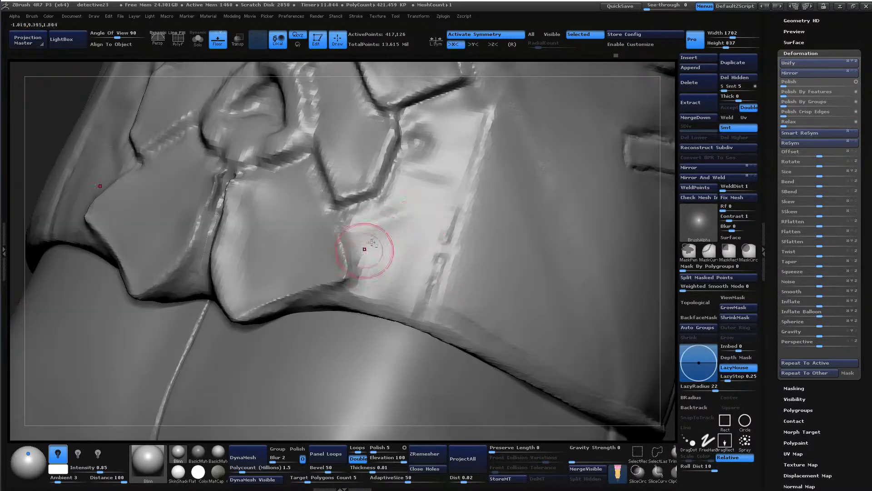
pyautogui.moveTo(386, 202)
pyautogui.mouseDown()
pyautogui.moveTo(362, 208)
pyautogui.moveTo(345, 227)
pyautogui.moveTo(359, 288)
pyautogui.moveTo(291, 310)
pyautogui.mouseUp()
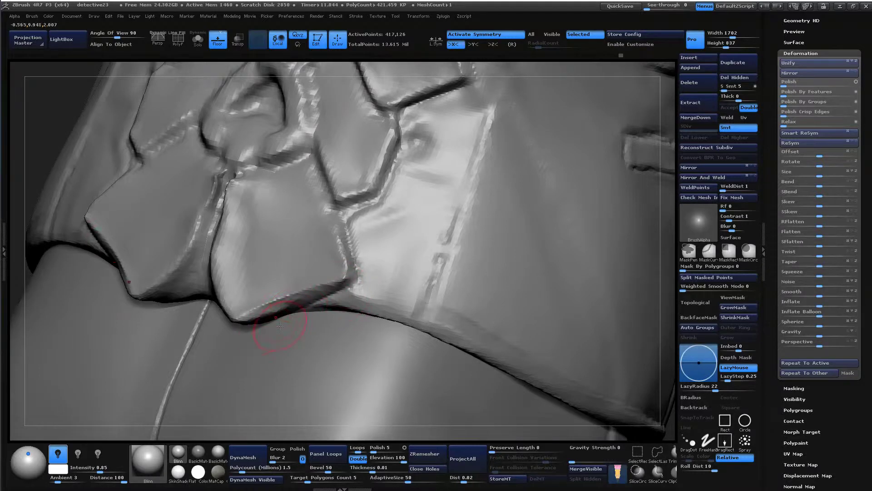
# - Smooth the cloth strip and vertical seam beside the two lowest right plates, and refine the sixth plate's outer edge
pyautogui.keyDown('alt'); pyautogui.moveTo(664, 339); pyautogui.dragTo(651, 273); pyautogui.keyUp('alt')
pyautogui.keyDown('alt'); pyautogui.moveTo(244, 292); pyautogui.dragTo(128, 324); pyautogui.keyUp('alt')
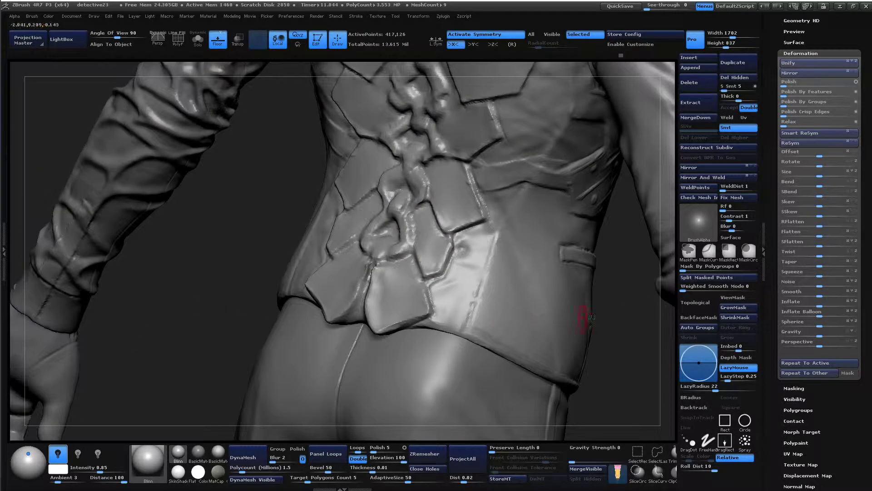
pyautogui.moveTo(581, 313); pyautogui.dragTo(622, 345)
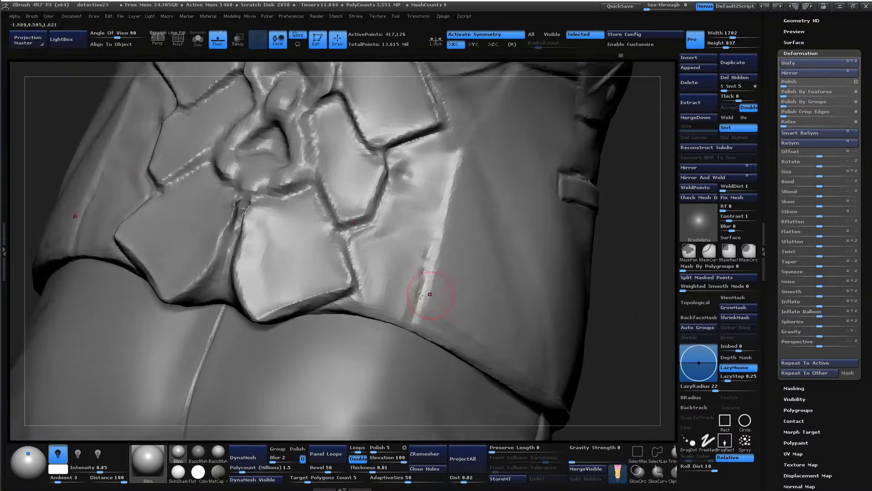
pyautogui.moveTo(381, 161)
pyautogui.mouseDown()
pyautogui.moveTo(368, 156)
pyautogui.moveTo(395, 155)
pyautogui.moveTo(369, 153)
pyautogui.mouseUp()
pyautogui.keyDown('alt'); pyautogui.moveTo(603, 256); pyautogui.dragTo(584, 281); pyautogui.keyUp('alt')
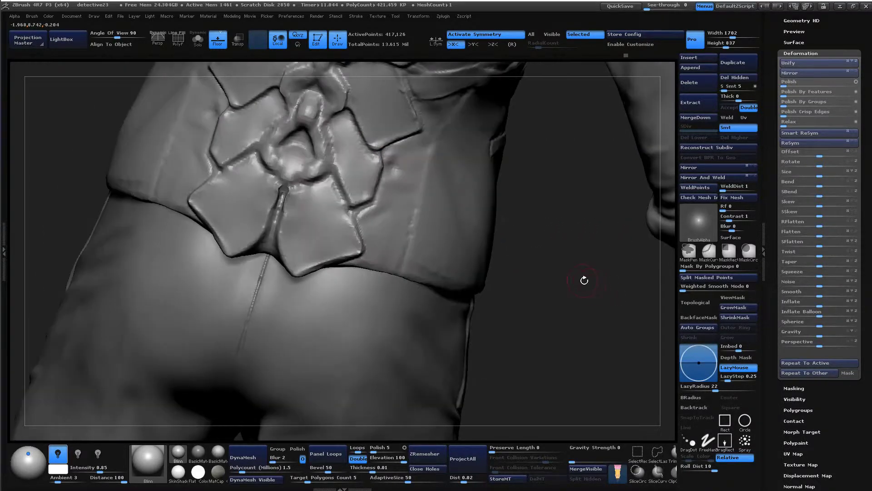
pyautogui.keyDown('alt'); pyautogui.moveTo(582, 227); pyautogui.dragTo(560, 293); pyautogui.keyUp('alt')
pyautogui.moveTo(526, 262); pyautogui.dragTo(317, 217)
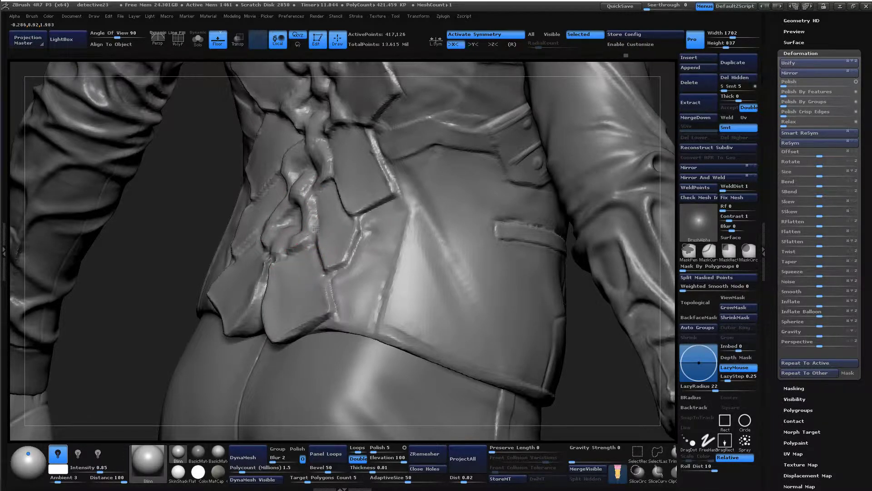
pyautogui.moveTo(590, 392); pyautogui.dragTo(525, 191)
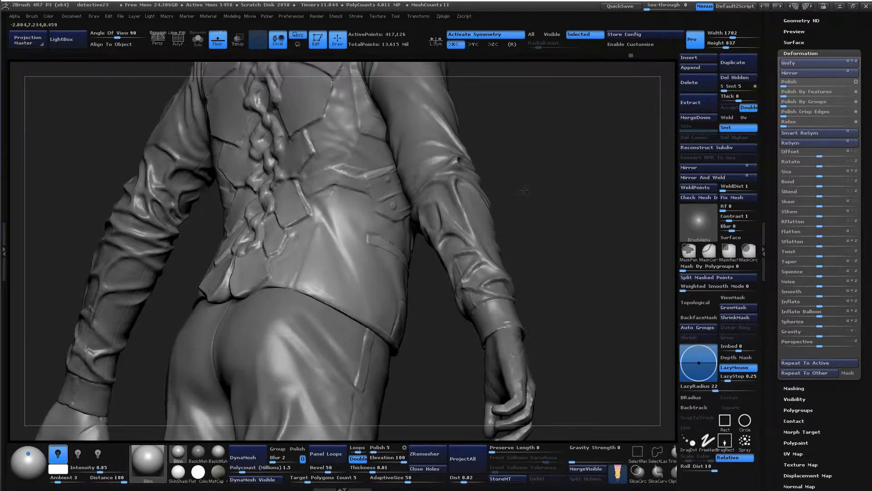
# - Switch to a resized Move brush and correct the dark flaw near the outer edge of the upper right back plate
pyautogui.moveTo(569, 256); pyautogui.dragTo(402, 260)
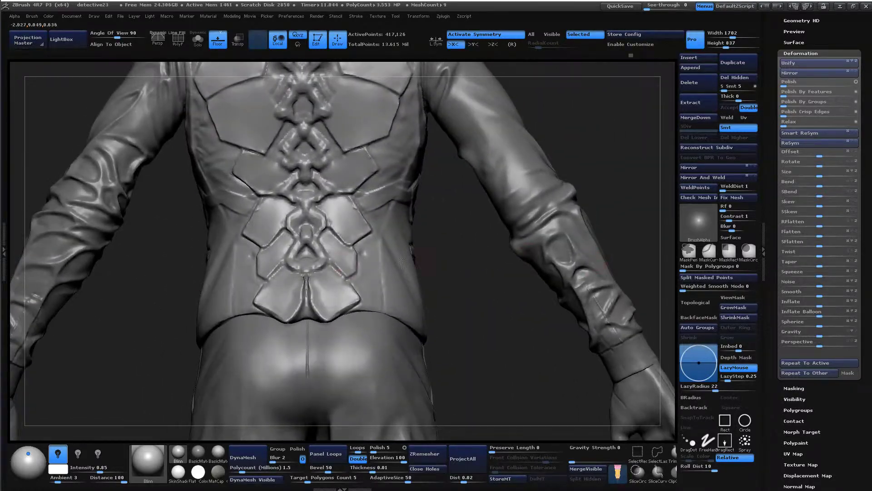
pyautogui.keyDown('alt'); pyautogui.moveTo(560, 109); pyautogui.dragTo(554, 171); pyautogui.keyUp('alt')
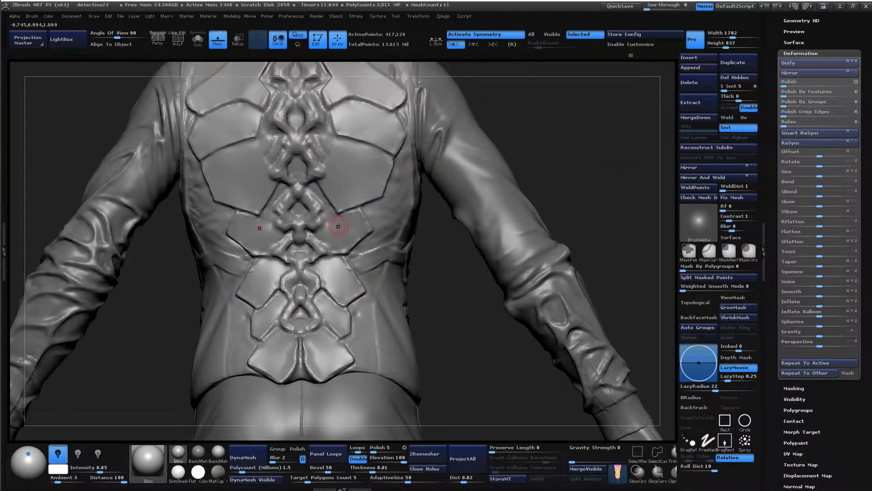
pyautogui.moveTo(522, 182); pyautogui.dragTo(558, 253)
pyautogui.keyDown('alt'); pyautogui.moveTo(589, 127); pyautogui.dragTo(510, 200); pyautogui.keyUp('alt')
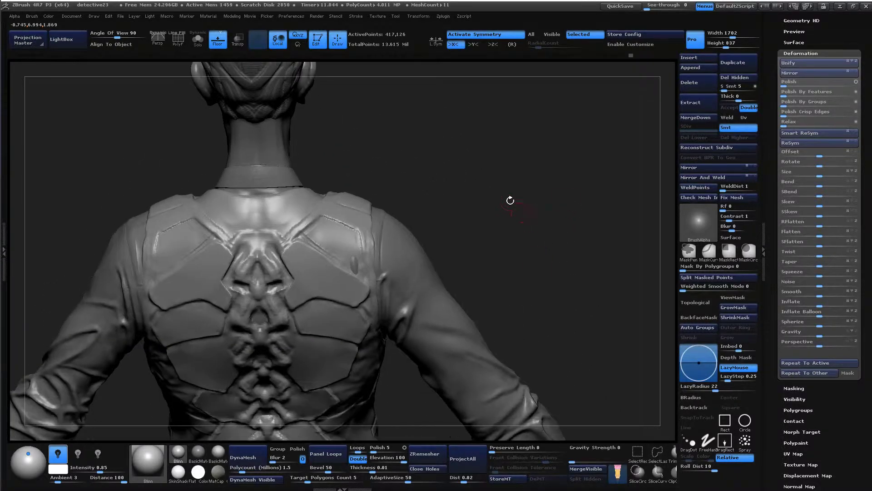
pyautogui.keyDown('alt'); pyautogui.moveTo(460, 154); pyautogui.dragTo(418, 255); pyautogui.keyUp('alt')
pyautogui.keyDown('alt'); pyautogui.moveTo(547, 159); pyautogui.dragTo(580, 223); pyautogui.keyUp('alt')
pyautogui.press('space')
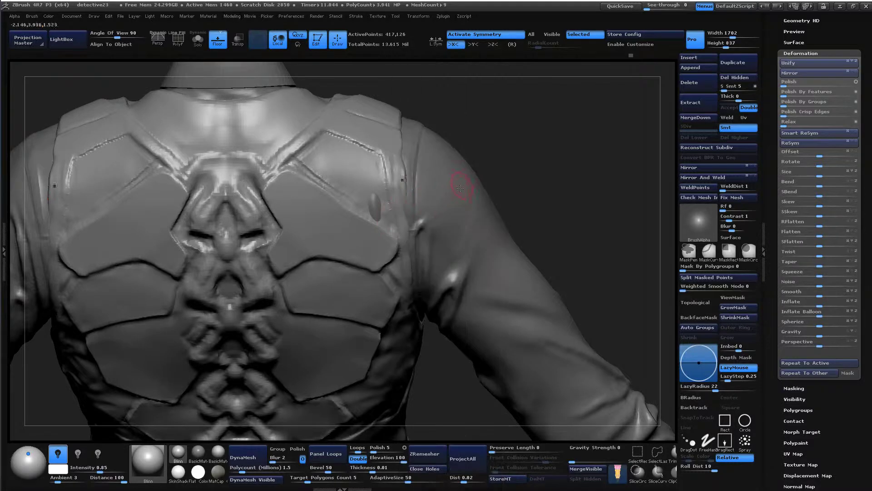
pyautogui.press('space')
pyautogui.click(480, 223)
pyautogui.press('space')
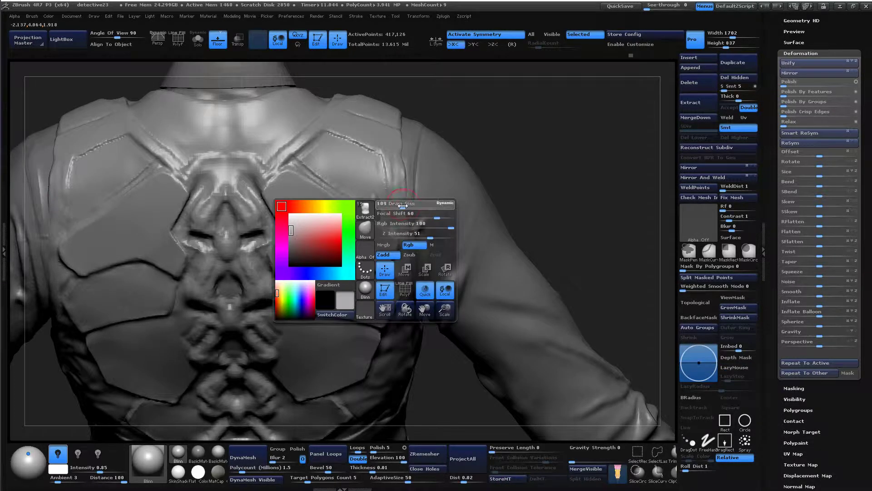
pyautogui.moveTo(382, 218); pyautogui.dragTo(397, 217)
pyautogui.press('space')
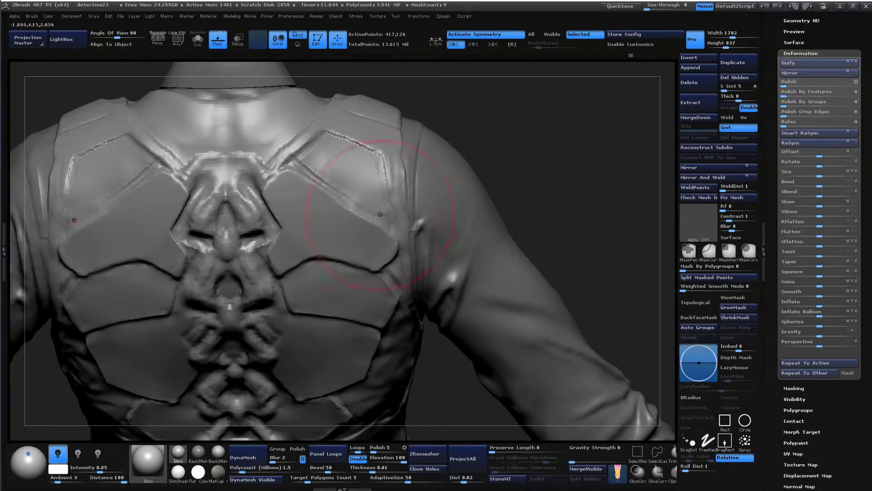
# - Inspect the whole figure, show the long coat and its collar over the vest for a check, and hide them again
pyautogui.moveTo(522, 165)
pyautogui.mouseDown()
pyautogui.moveTo(514, 173)
pyautogui.moveTo(527, 236)
pyautogui.moveTo(519, 248)
pyautogui.moveTo(531, 195)
pyautogui.moveTo(577, 285)
pyautogui.moveTo(557, 322)
pyautogui.moveTo(552, 314)
pyautogui.moveTo(563, 347)
pyautogui.moveTo(526, 307)
pyautogui.moveTo(530, 333)
pyautogui.mouseUp()
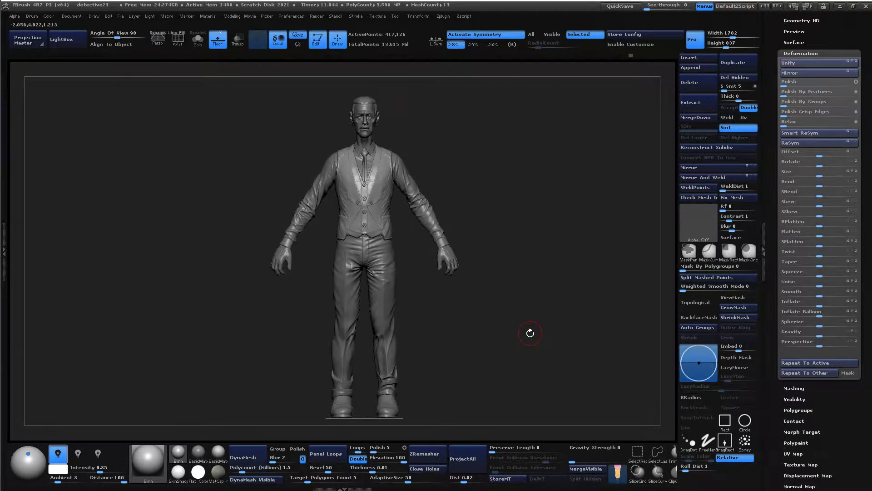
pyautogui.moveTo(525, 374)
pyautogui.mouseDown()
pyautogui.moveTo(506, 383)
pyautogui.moveTo(513, 275)
pyautogui.mouseUp()
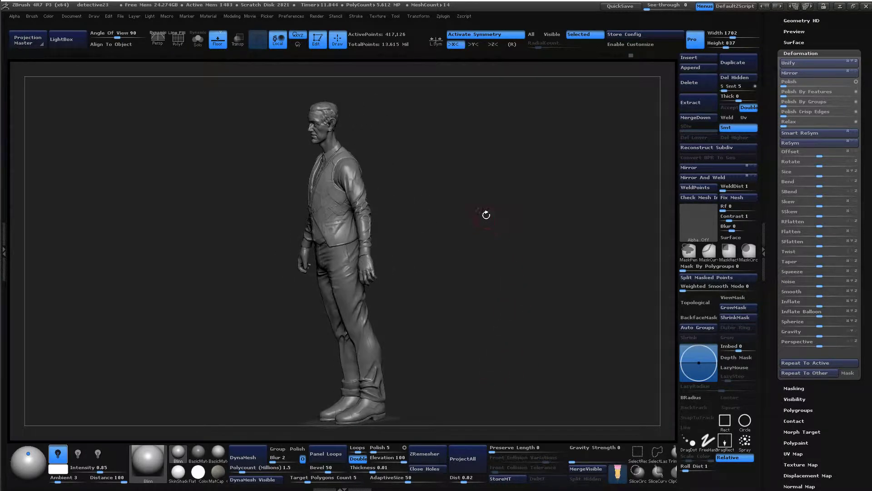
pyautogui.moveTo(486, 215)
pyautogui.mouseDown()
pyautogui.moveTo(516, 259)
pyautogui.moveTo(551, 193)
pyautogui.moveTo(555, 154)
pyautogui.moveTo(549, 174)
pyautogui.moveTo(526, 179)
pyautogui.moveTo(572, 158)
pyautogui.mouseUp()
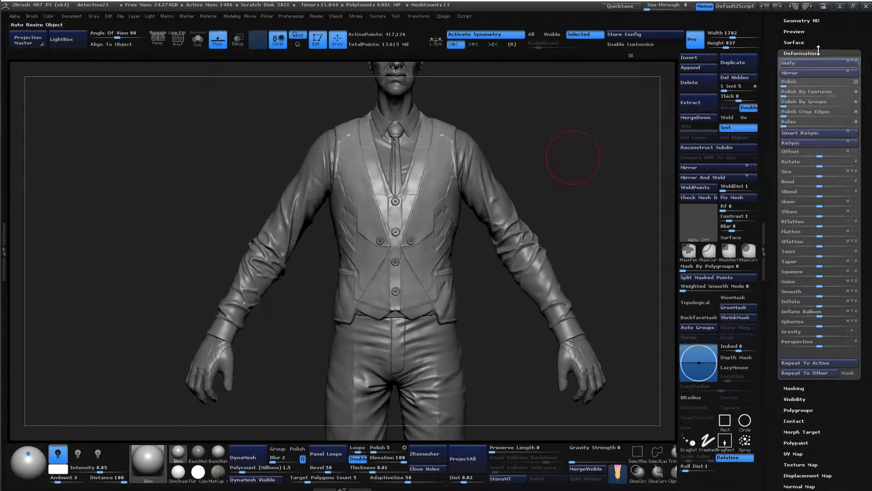
pyautogui.moveTo(818, 50); pyautogui.dragTo(815, 104)
pyautogui.click(797, 57)
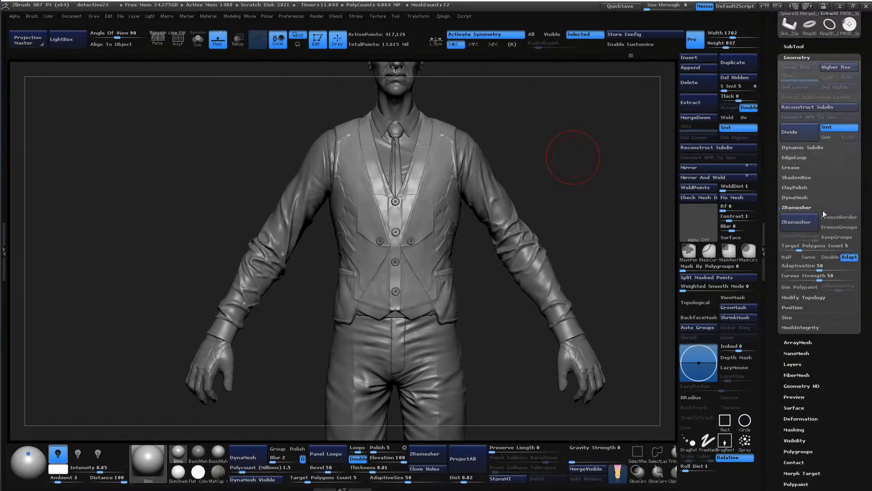
pyautogui.click(798, 46)
pyautogui.click(853, 156)
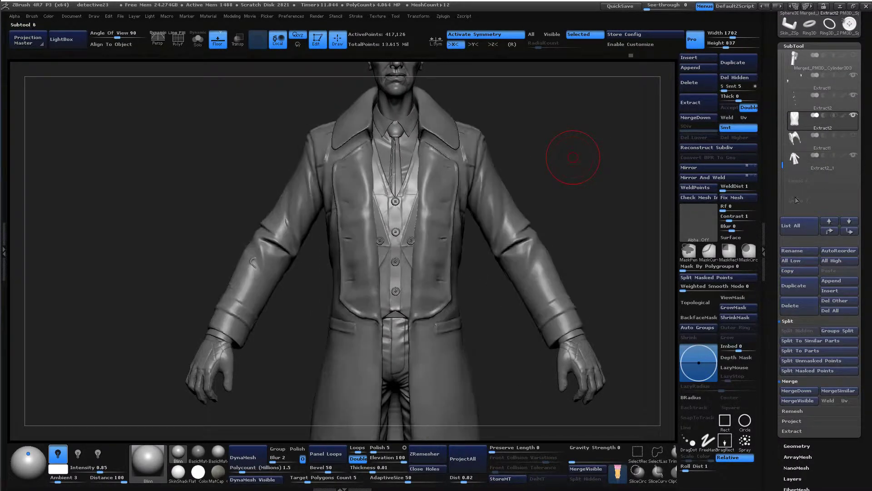
pyautogui.keyDown('alt'); pyautogui.moveTo(605, 232); pyautogui.dragTo(672, 200); pyautogui.keyUp('alt')
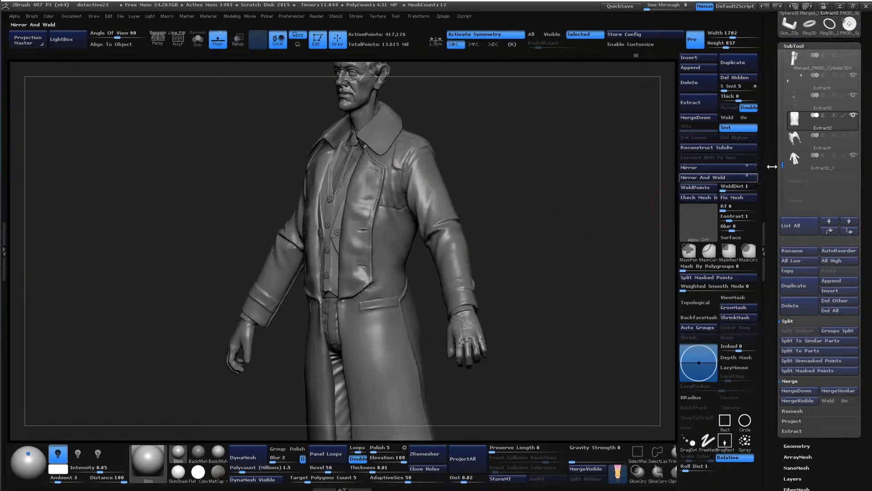
pyautogui.click(853, 160)
pyautogui.click(852, 157)
# - Show the pistol subtool and examine its placement against the side of the vest from several angles
pyautogui.click(782, 124)
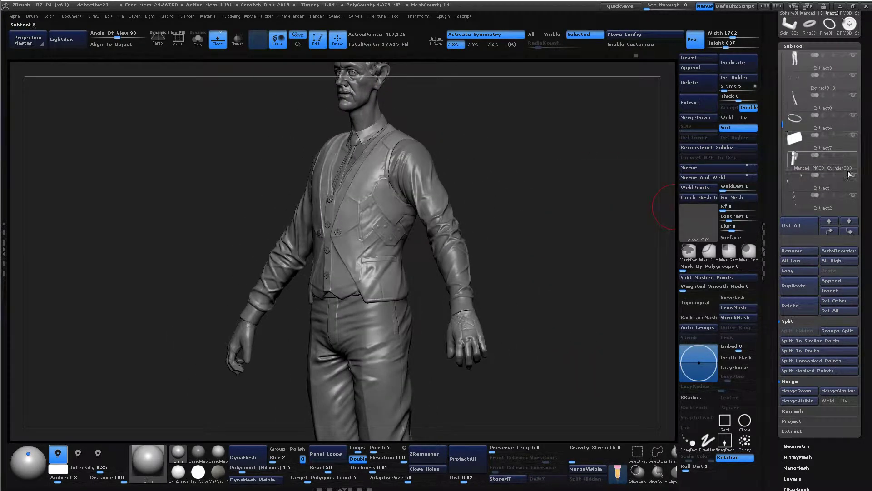
pyautogui.click(853, 159)
pyautogui.moveTo(645, 180); pyautogui.dragTo(561, 227)
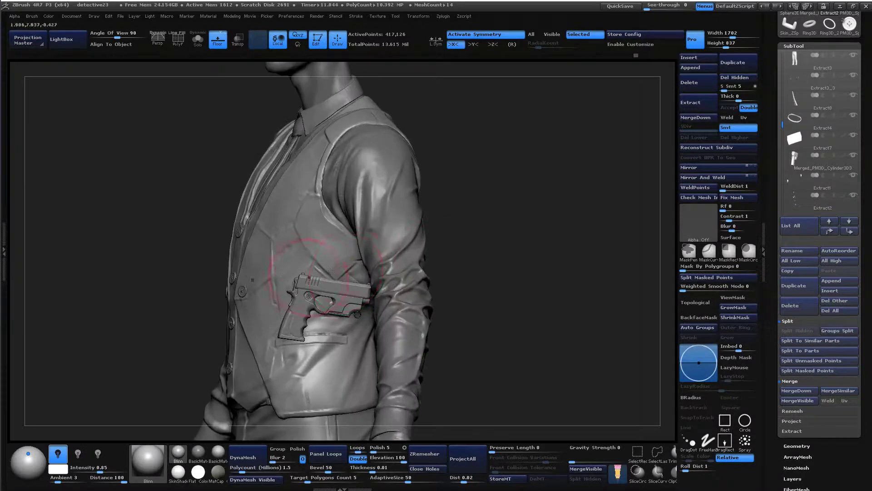
pyautogui.moveTo(673, 233); pyautogui.dragTo(665, 255)
pyautogui.moveTo(561, 191); pyautogui.dragTo(492, 193)
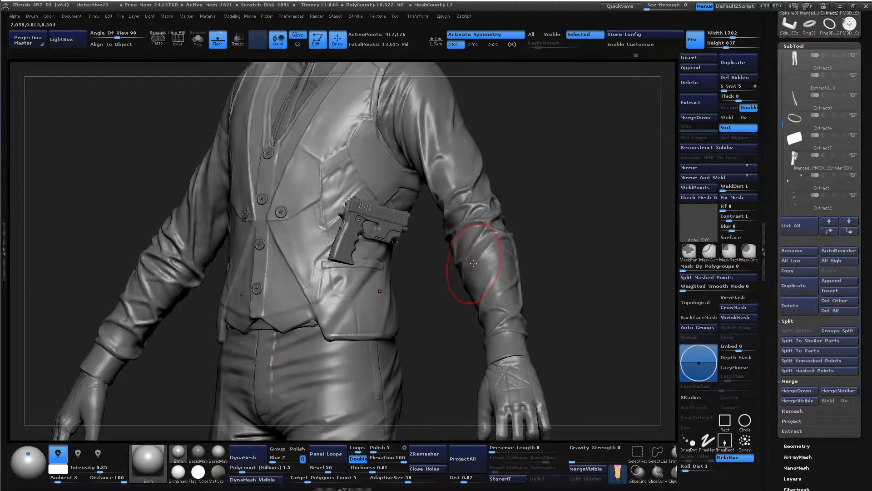
pyautogui.moveTo(563, 240); pyautogui.dragTo(654, 218)
pyautogui.moveTo(590, 191)
pyautogui.mouseDown()
pyautogui.moveTo(668, 152)
pyautogui.moveTo(636, 164)
pyautogui.moveTo(601, 144)
pyautogui.moveTo(513, 159)
pyautogui.mouseUp()
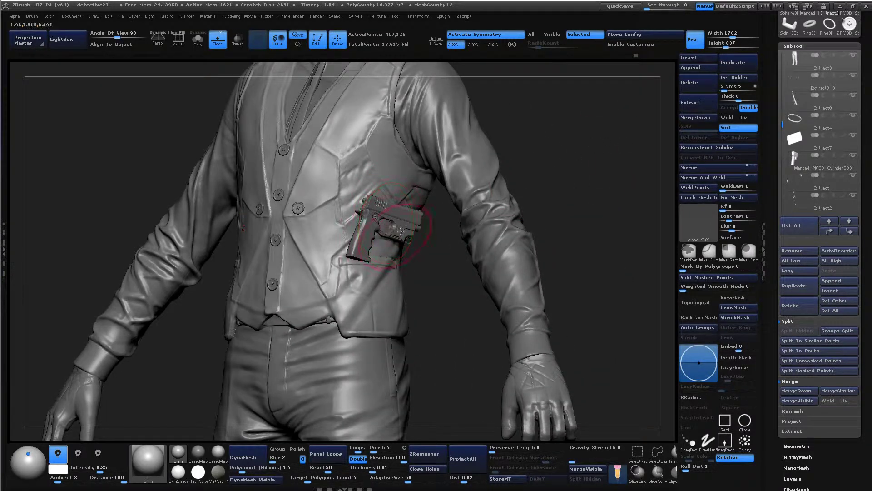
pyautogui.moveTo(565, 175); pyautogui.dragTo(668, 141)
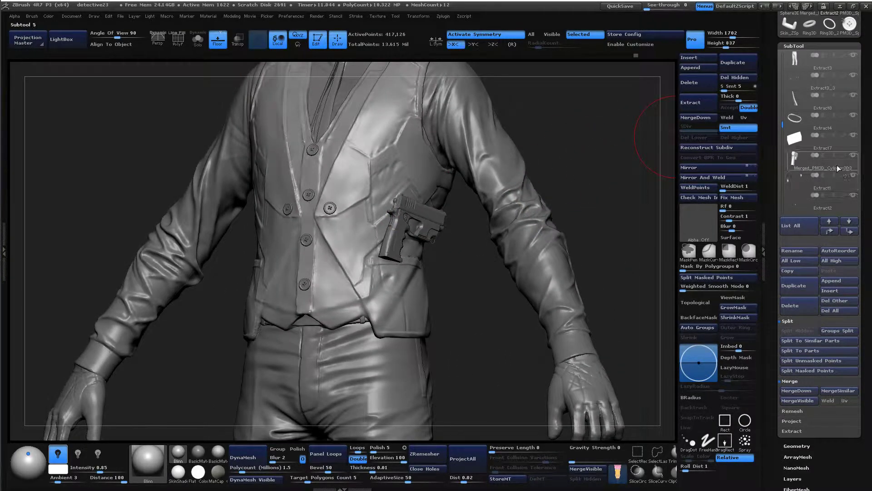
pyautogui.moveTo(783, 126); pyautogui.dragTo(783, 146)
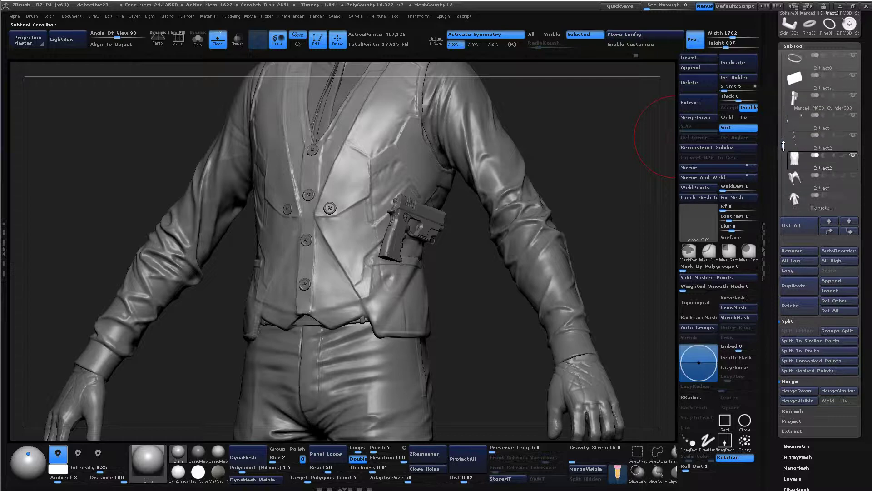
# - Examine how the pistol sits beside the vest from the front, its own side and the opposite side
pyautogui.moveTo(585, 210); pyautogui.dragTo(549, 169)
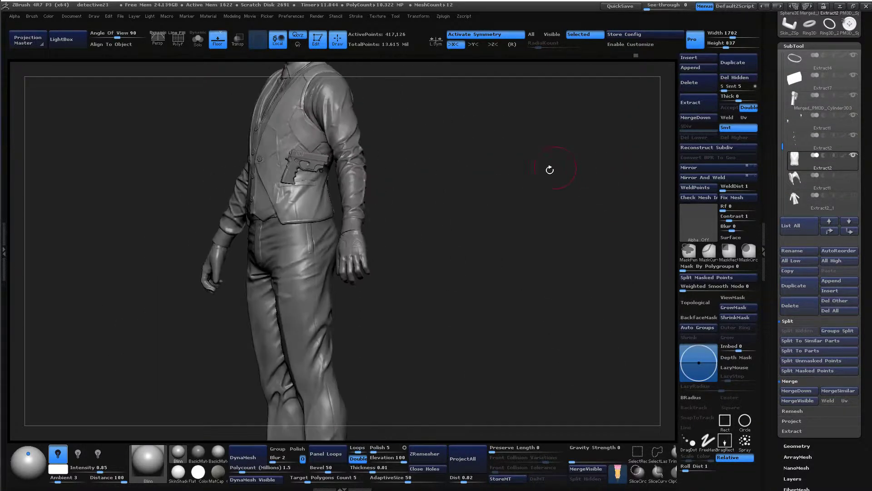
pyautogui.moveTo(488, 230); pyautogui.dragTo(457, 264)
pyautogui.keyDown('alt'); pyautogui.moveTo(569, 222); pyautogui.dragTo(537, 195); pyautogui.keyUp('alt')
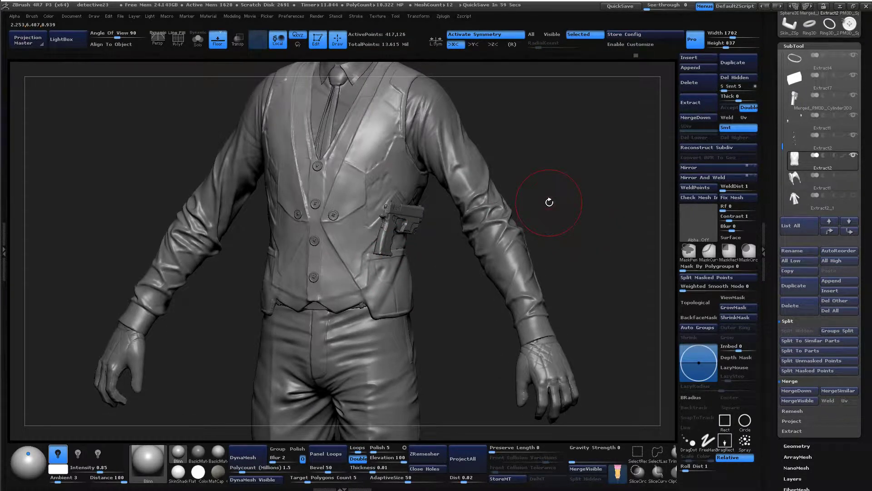
pyautogui.moveTo(549, 203)
pyautogui.mouseDown()
pyautogui.moveTo(657, 260)
pyautogui.moveTo(644, 234)
pyautogui.mouseUp()
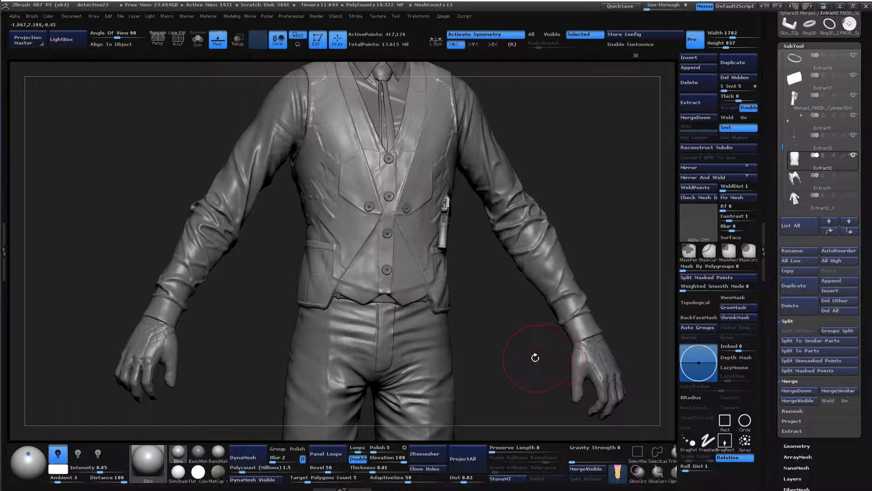
pyautogui.moveTo(491, 300); pyautogui.dragTo(642, 169)
# - Show the shoulder holster harness with its pouch for a check, hide it again, and inspect the vest's front
pyautogui.click(853, 175)
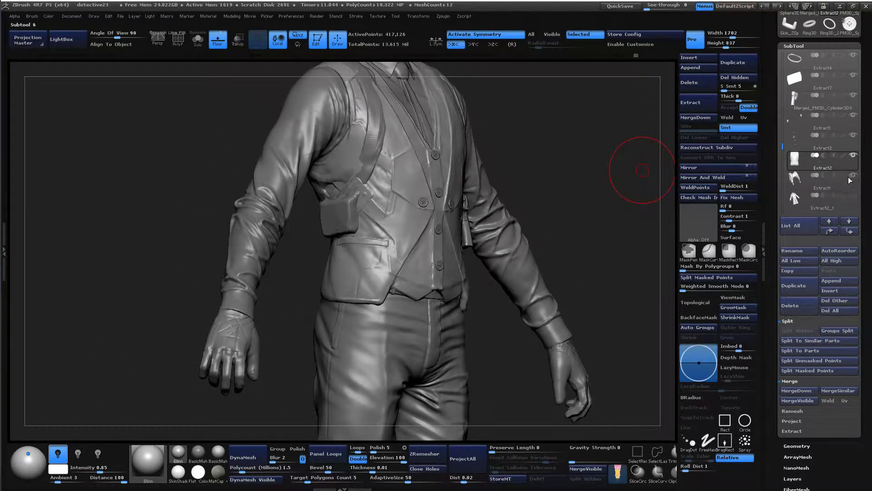
pyautogui.click(854, 175)
pyautogui.moveTo(635, 208); pyautogui.dragTo(579, 214)
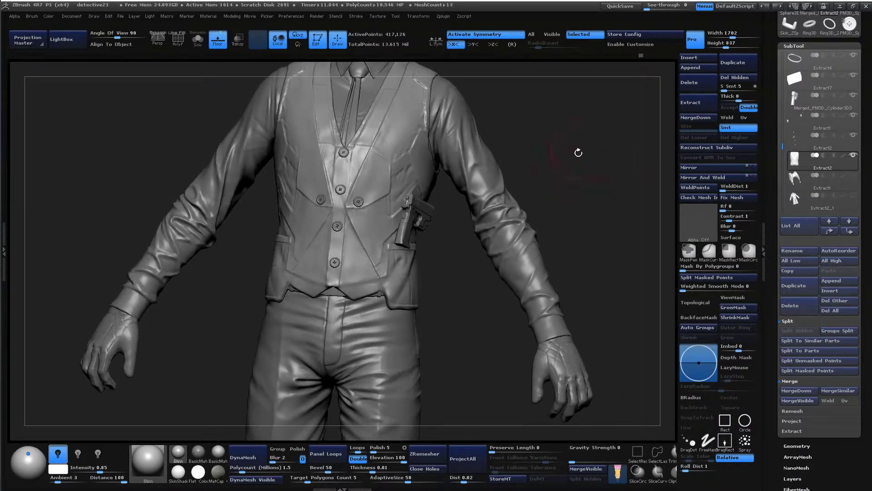
pyautogui.moveTo(578, 153); pyautogui.dragTo(510, 101)
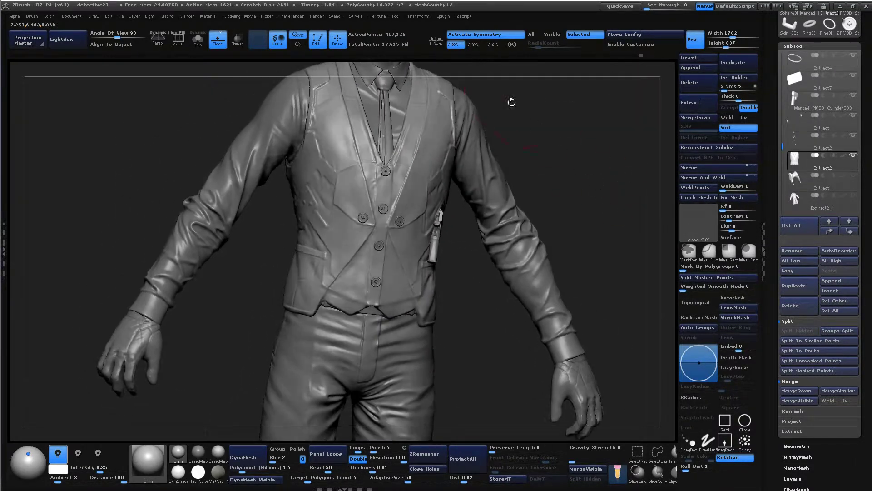
pyautogui.moveTo(611, 260); pyautogui.dragTo(539, 269)
# - Show the long coat over the vest, check the figure from several sides, and hide the coat again
pyautogui.click(852, 197)
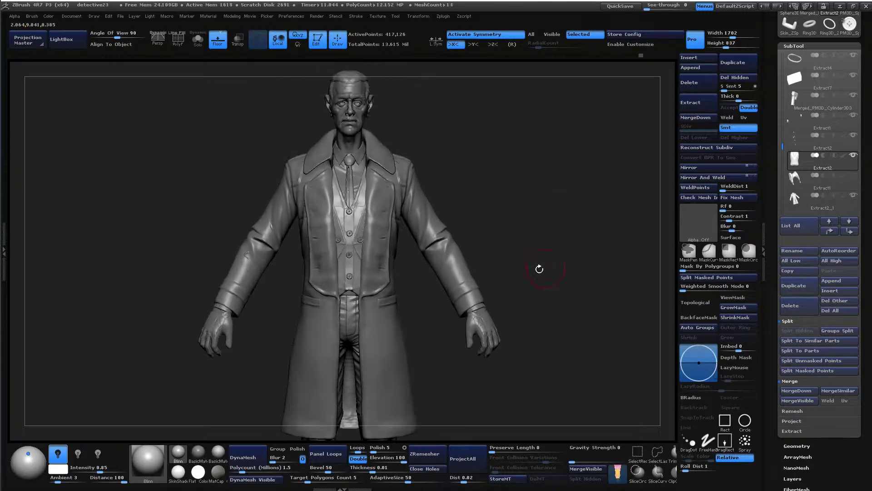
pyautogui.moveTo(527, 216)
pyautogui.mouseDown()
pyautogui.moveTo(516, 213)
pyautogui.moveTo(461, 309)
pyautogui.mouseUp()
pyautogui.moveTo(561, 204)
pyautogui.mouseDown()
pyautogui.moveTo(592, 197)
pyautogui.moveTo(579, 208)
pyautogui.moveTo(598, 183)
pyautogui.moveTo(566, 195)
pyautogui.mouseUp()
pyautogui.moveTo(634, 207); pyautogui.dragTo(590, 259)
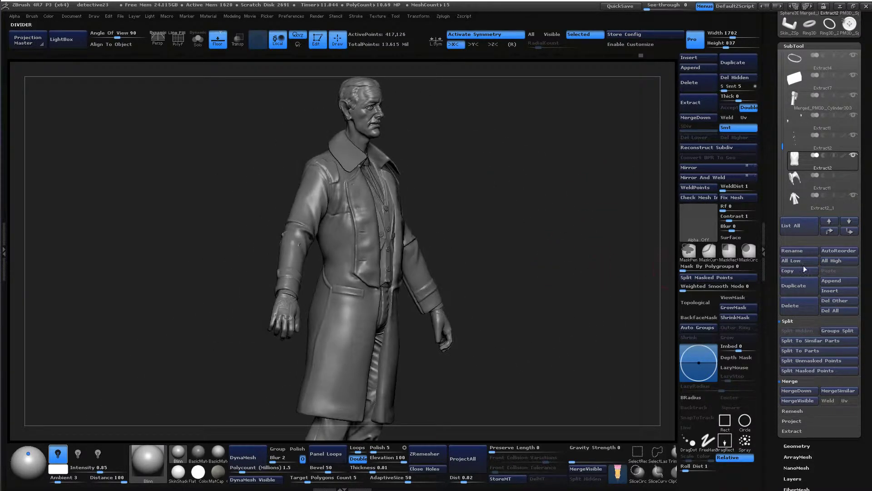
pyautogui.click(853, 195)
# - Inspect the vest's front plates, seams and pistol from several angles, ending on the whole figure
pyautogui.moveTo(482, 229); pyautogui.dragTo(506, 226)
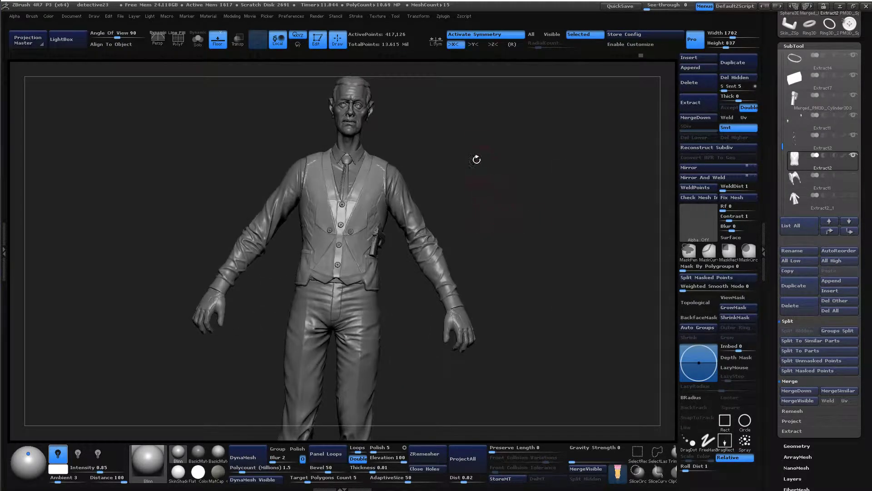
pyautogui.keyDown('alt'); pyautogui.moveTo(477, 159); pyautogui.dragTo(501, 238); pyautogui.keyUp('alt')
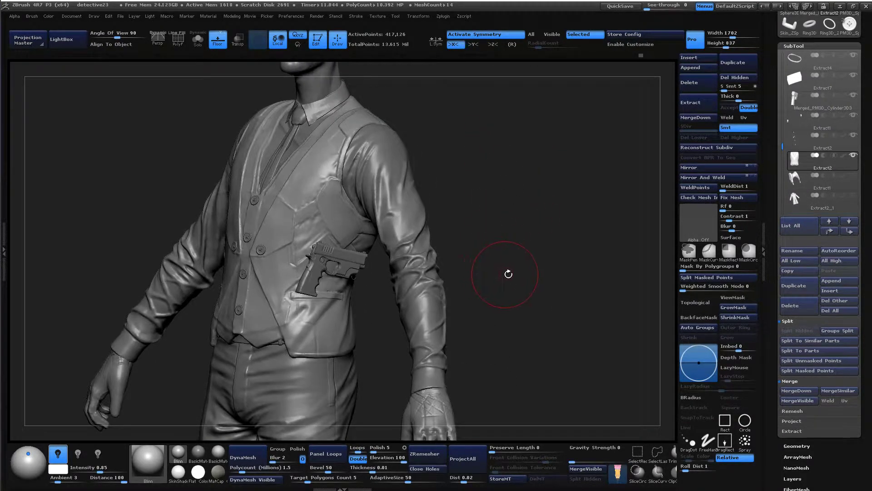
pyautogui.keyDown('alt'); pyautogui.moveTo(522, 284); pyautogui.dragTo(511, 247); pyautogui.keyUp('alt')
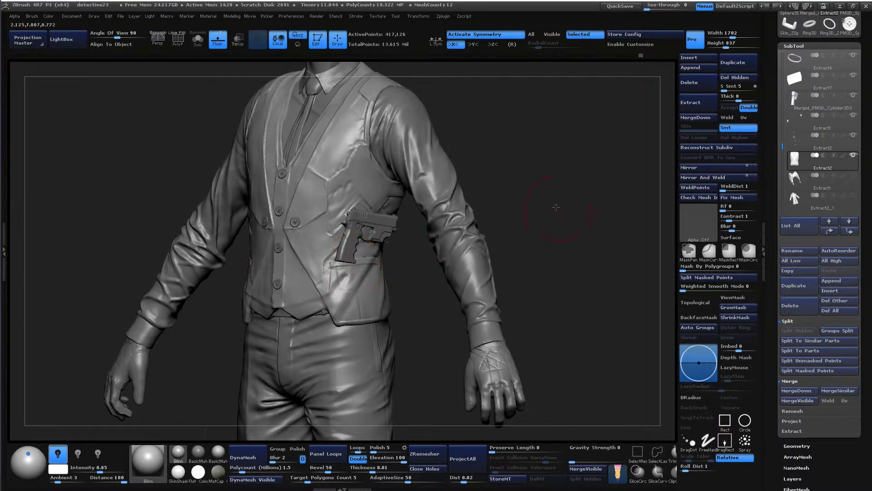
pyautogui.moveTo(556, 207)
pyautogui.mouseDown()
pyautogui.moveTo(481, 209)
pyautogui.moveTo(583, 213)
pyautogui.mouseUp()
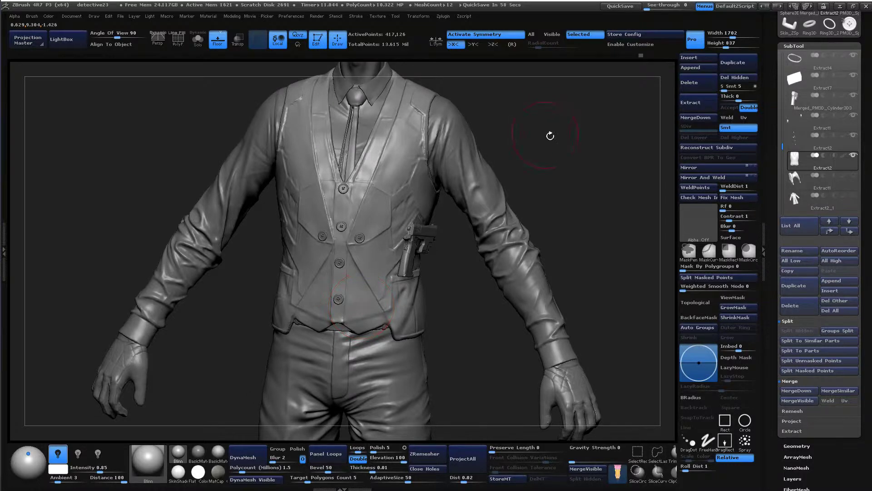
pyautogui.moveTo(550, 136); pyautogui.dragTo(457, 142)
pyautogui.moveTo(604, 161); pyautogui.dragTo(530, 174)
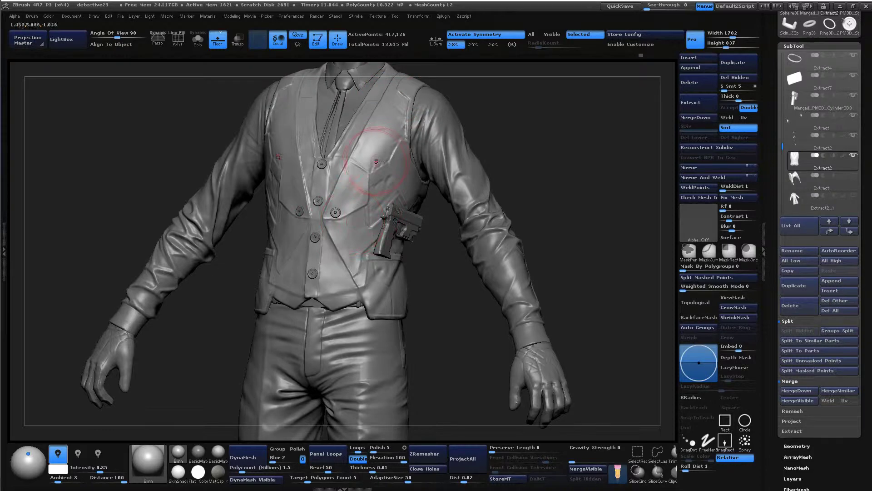
pyautogui.moveTo(566, 116)
pyautogui.mouseDown()
pyautogui.moveTo(553, 115)
pyautogui.moveTo(566, 116)
pyautogui.mouseUp()
pyautogui.moveTo(575, 147); pyautogui.dragTo(575, 174)
pyautogui.keyDown('alt'); pyautogui.moveTo(593, 219); pyautogui.dragTo(505, 321); pyautogui.keyUp('alt')
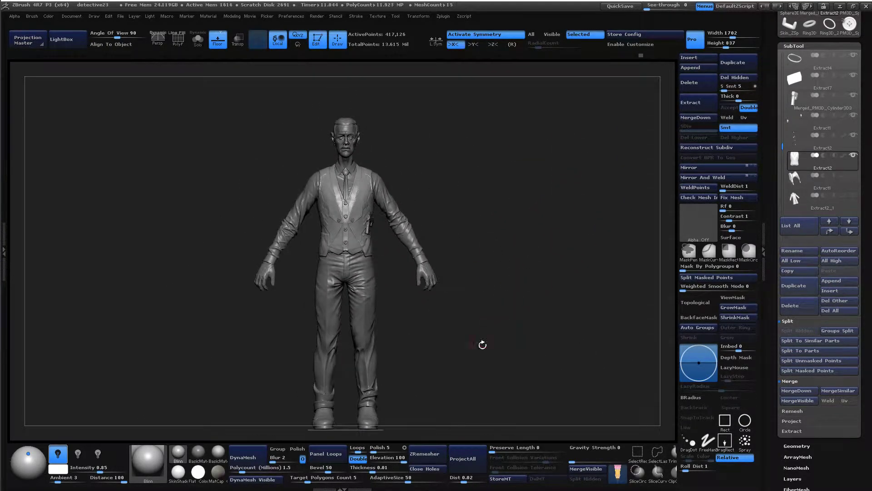
# - Delete the shoulder holster harness subtool and make the vest the active subtool again
pyautogui.click(832, 184)
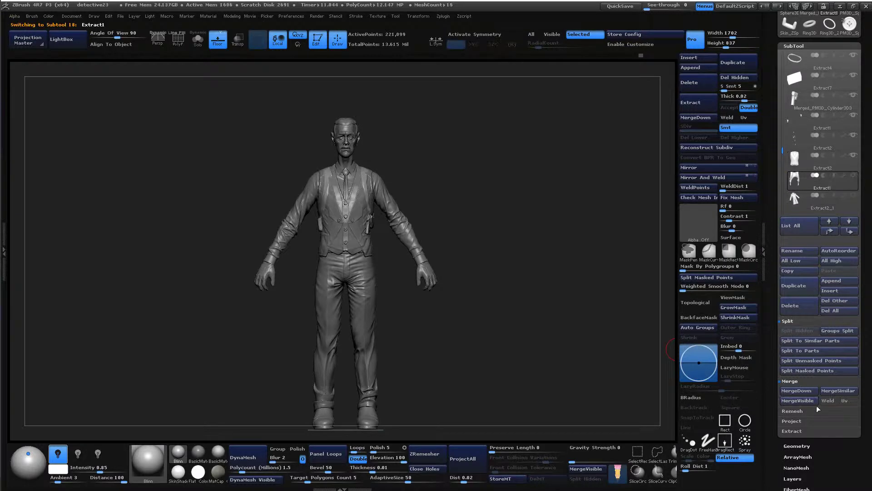
pyautogui.click(791, 312)
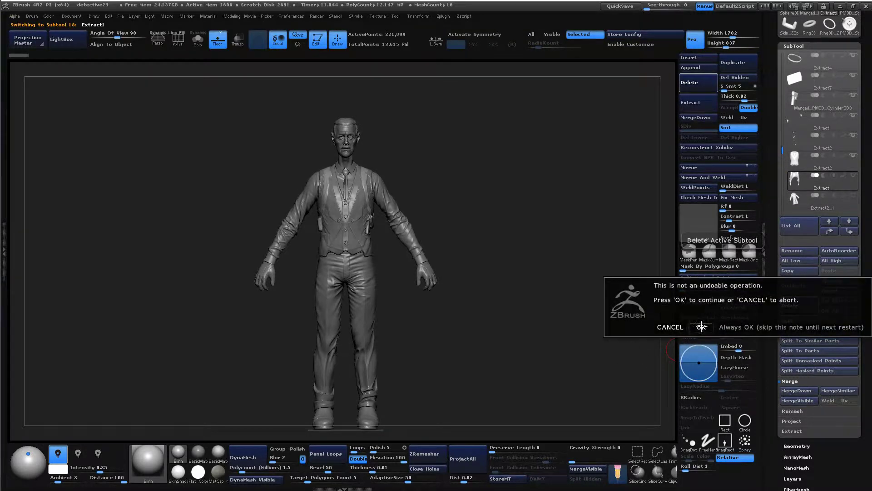
pyautogui.click(672, 380)
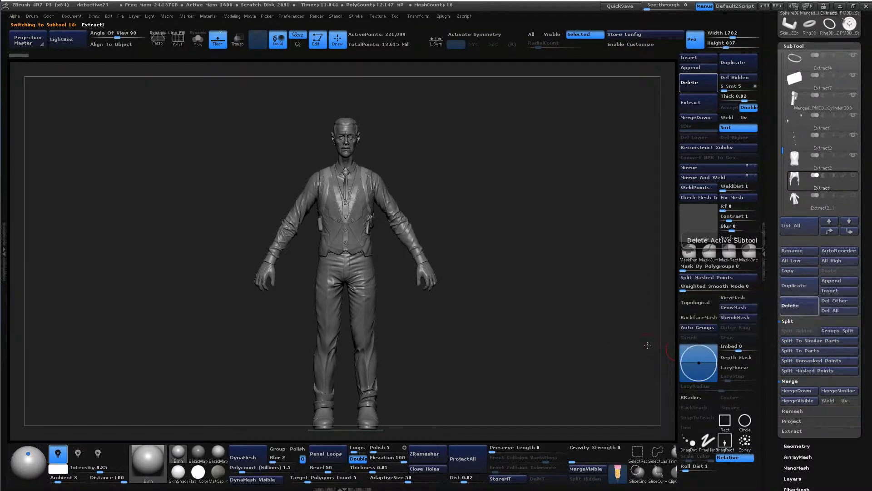
pyautogui.click(848, 165)
# - Show the coat on the full figure for a check, hide it again, and view the figure from an angle
pyautogui.click(853, 177)
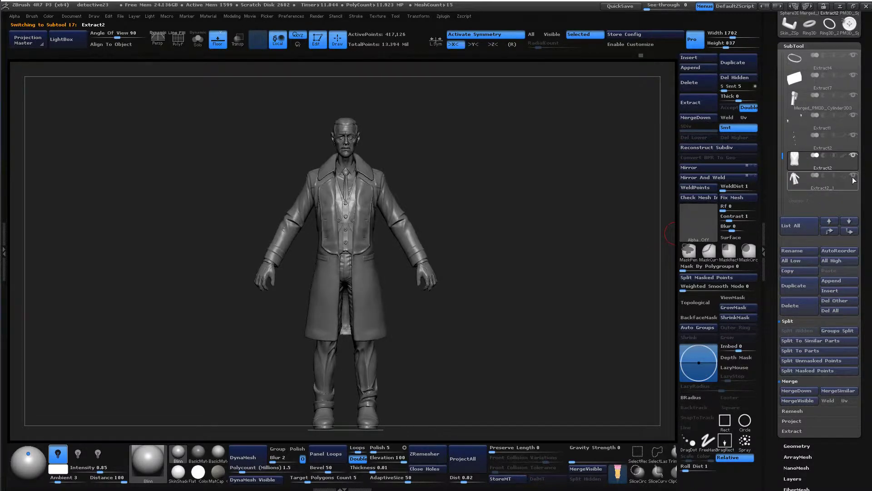
pyautogui.click(853, 176)
pyautogui.scroll(5, 803, 64)
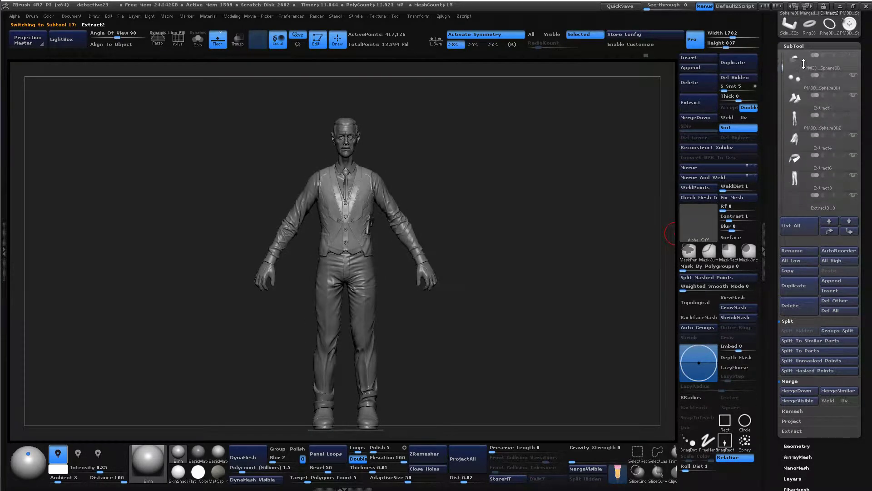
pyautogui.moveTo(803, 64); pyautogui.dragTo(813, 40)
pyautogui.moveTo(502, 241); pyautogui.dragTo(508, 261)
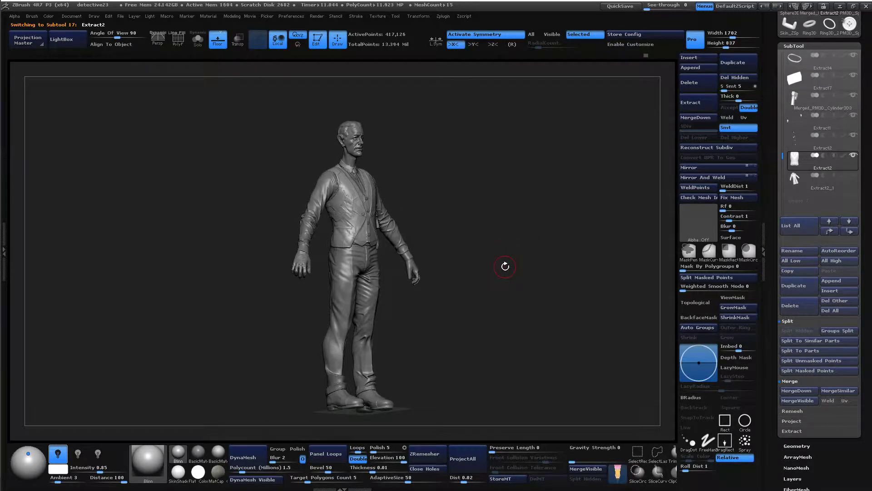
# - Look through the upper subtools, preview the hat, and view the full figure from the front
pyautogui.scroll(5, 852, 93)
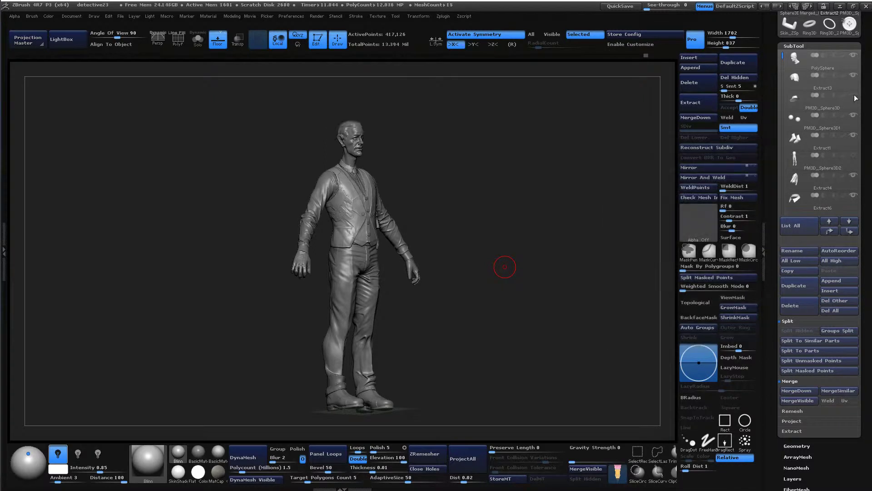
pyautogui.moveTo(809, 112)
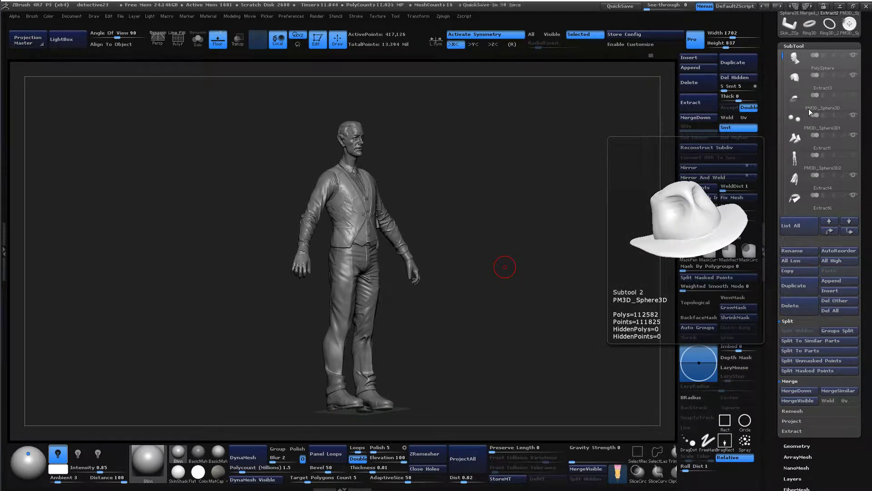
pyautogui.moveTo(499, 273); pyautogui.dragTo(476, 235)
# - Show the long coat subtool and check its collar, chest and full length on the figure
pyautogui.moveTo(782, 56); pyautogui.dragTo(782, 176)
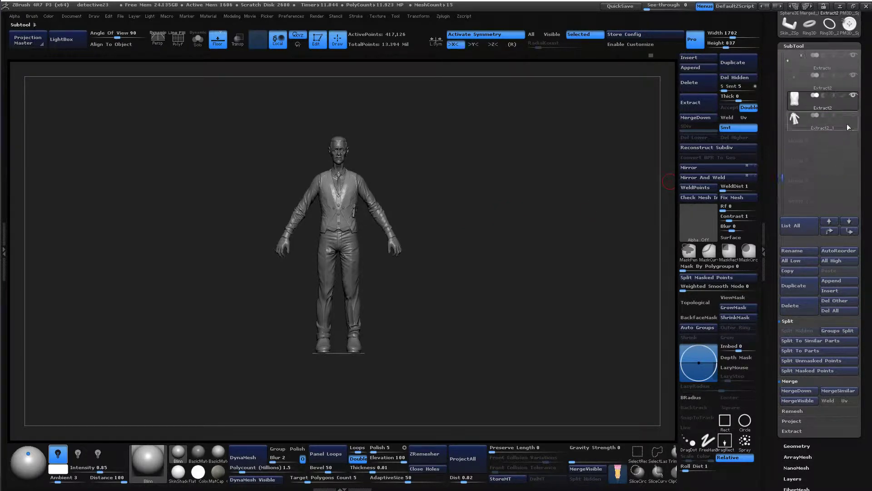
pyautogui.click(852, 115)
pyautogui.moveTo(501, 233); pyautogui.dragTo(423, 133)
pyautogui.moveTo(506, 259); pyautogui.dragTo(496, 243)
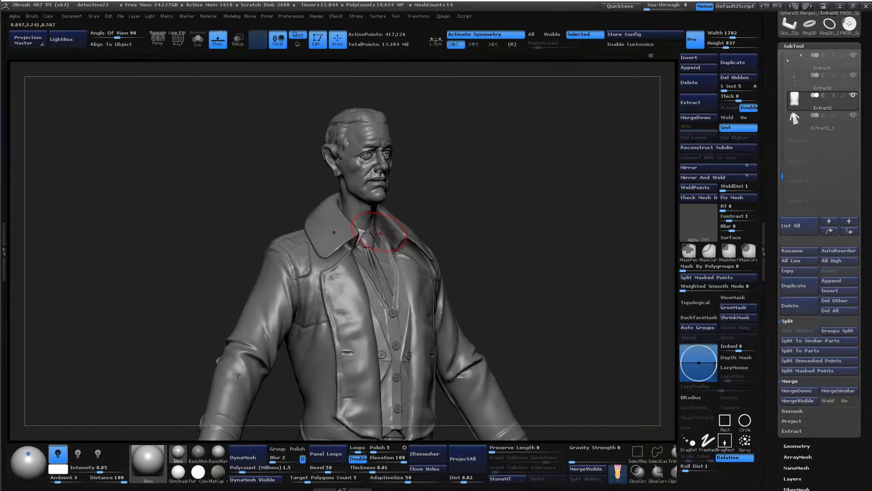
pyautogui.moveTo(521, 210)
pyautogui.mouseDown()
pyautogui.moveTo(553, 208)
pyautogui.moveTo(527, 211)
pyautogui.moveTo(501, 190)
pyautogui.moveTo(473, 200)
pyautogui.moveTo(555, 216)
pyautogui.moveTo(565, 255)
pyautogui.moveTo(503, 259)
pyautogui.moveTo(496, 291)
pyautogui.moveTo(438, 284)
pyautogui.moveTo(518, 297)
pyautogui.moveTo(645, 295)
pyautogui.moveTo(541, 294)
pyautogui.moveTo(530, 309)
pyautogui.moveTo(527, 234)
pyautogui.moveTo(558, 287)
pyautogui.moveTo(526, 328)
pyautogui.mouseUp()
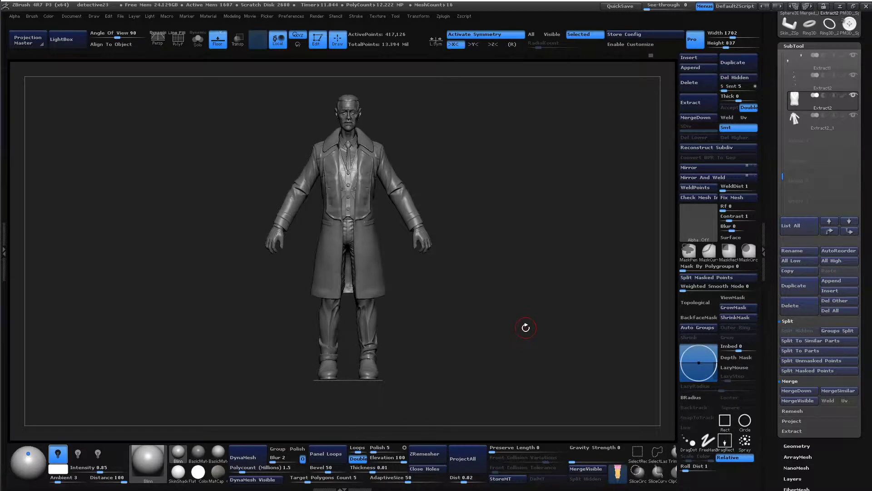